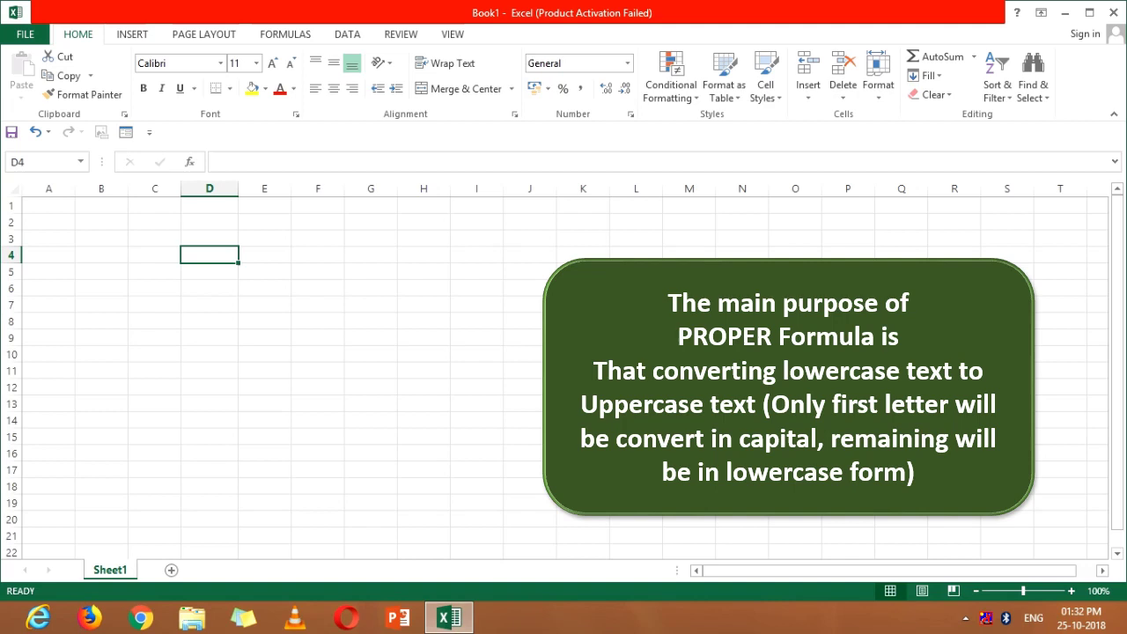
Type a first and last name in all-lowercase letters into D4
{"action": "type", "text": "virat"}
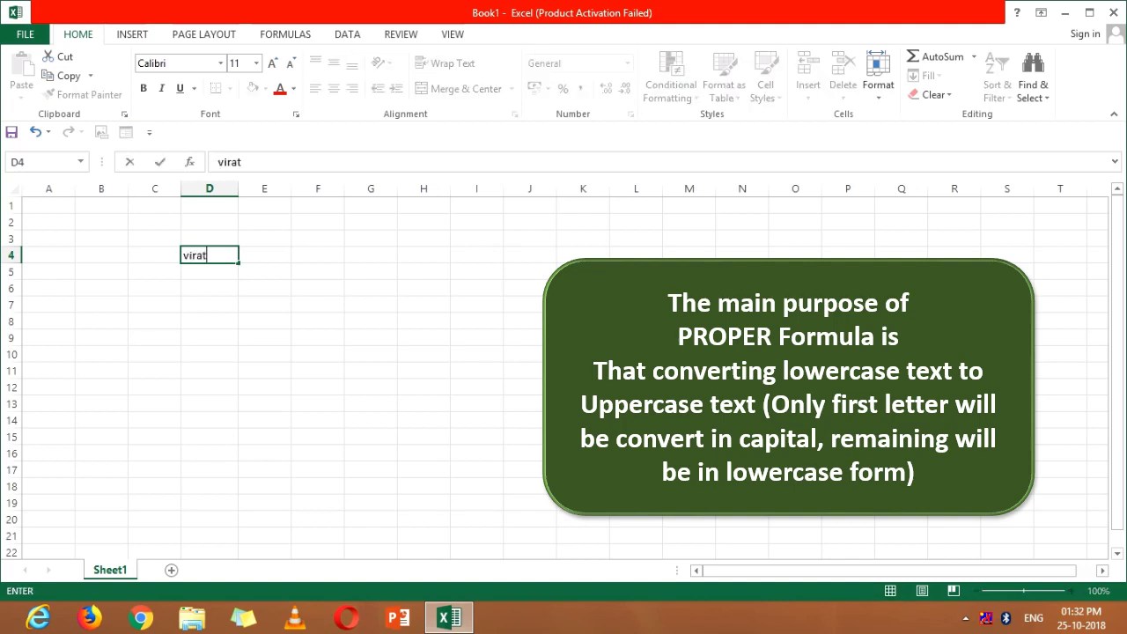
{"action": "type", "text": " k"}
{"action": "type", "text": "ohl"}
{"action": "type", "text": "i"}
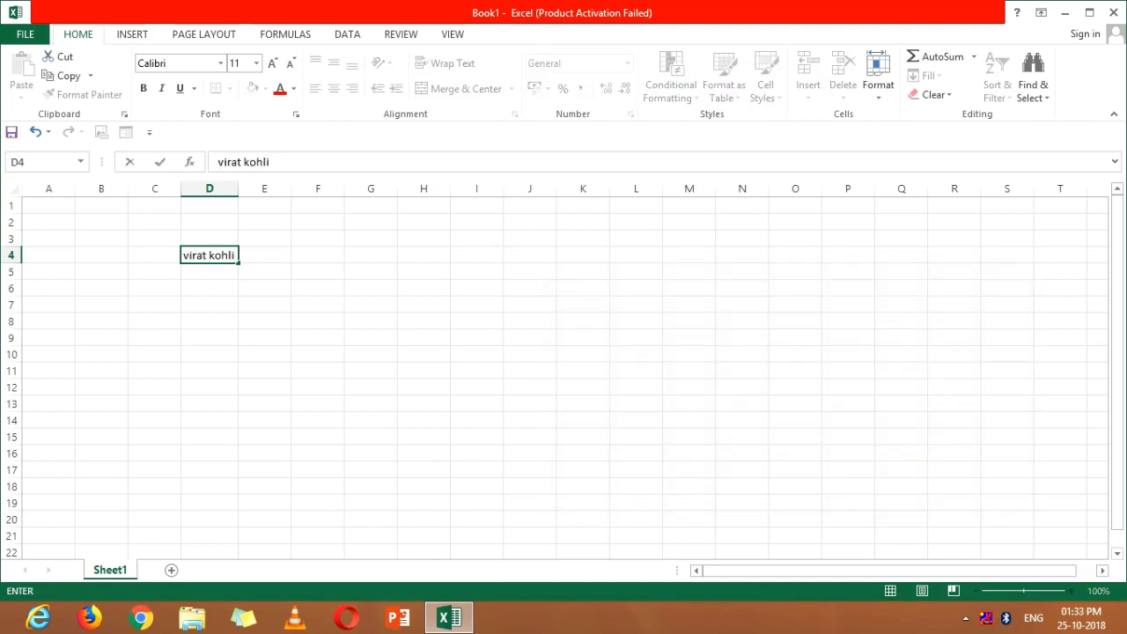
{"action": "key", "text": "Tab"}
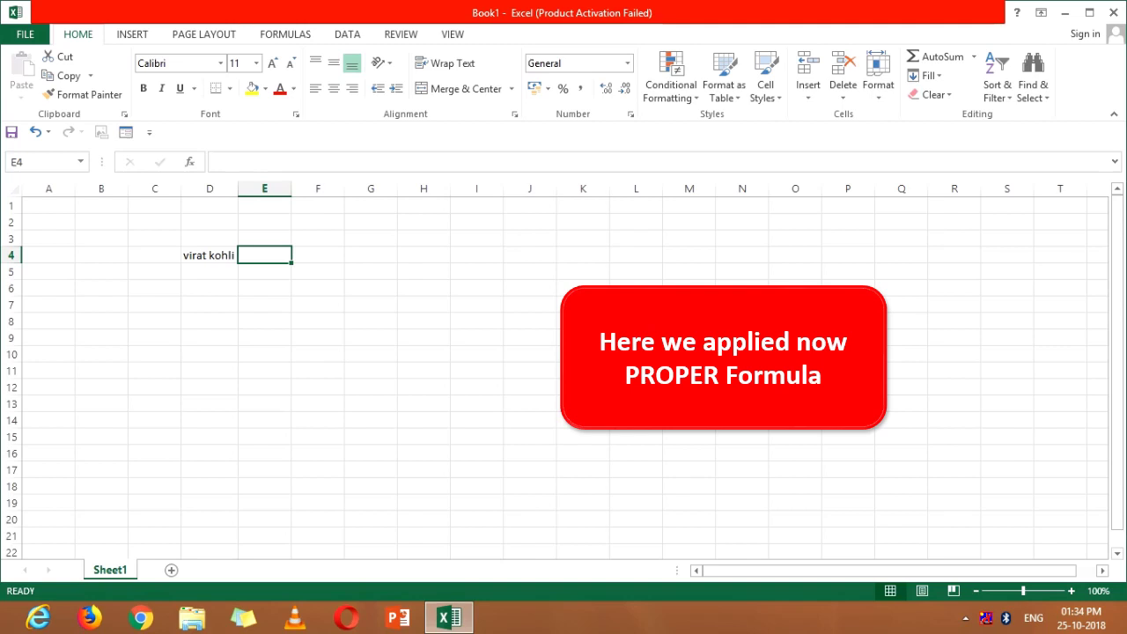
Enter =PROPER(D4) in E4 so the lowercase name appears with each word capitalized
{"action": "double_click", "coordinate": [214, 255]}
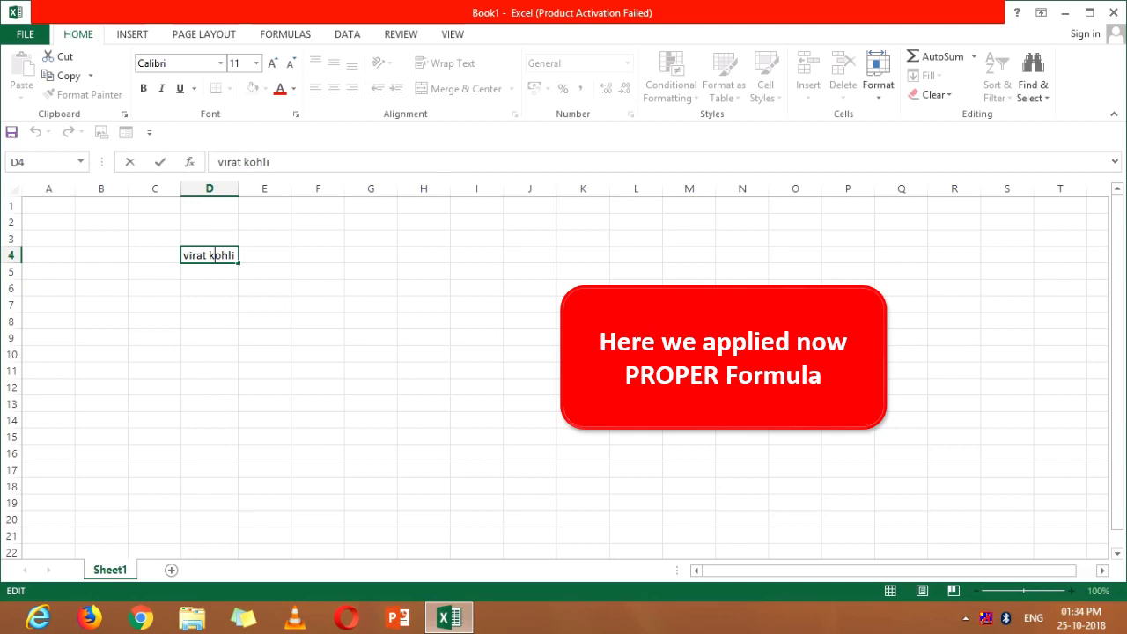
{"action": "left_click", "coordinate": [264, 254]}
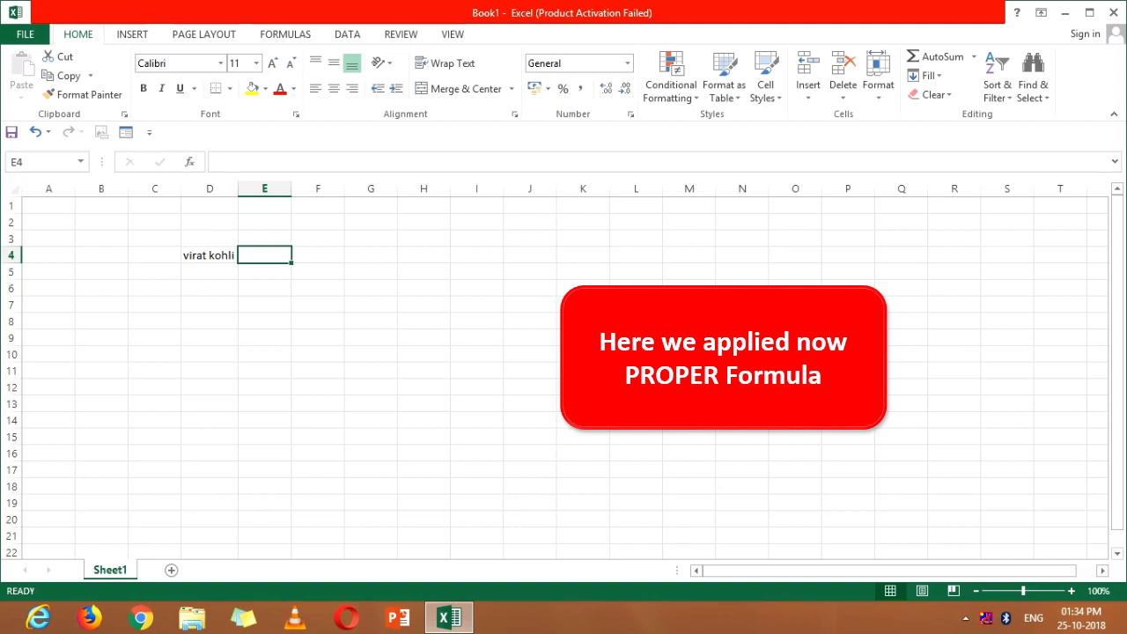
{"action": "type", "text": "="}
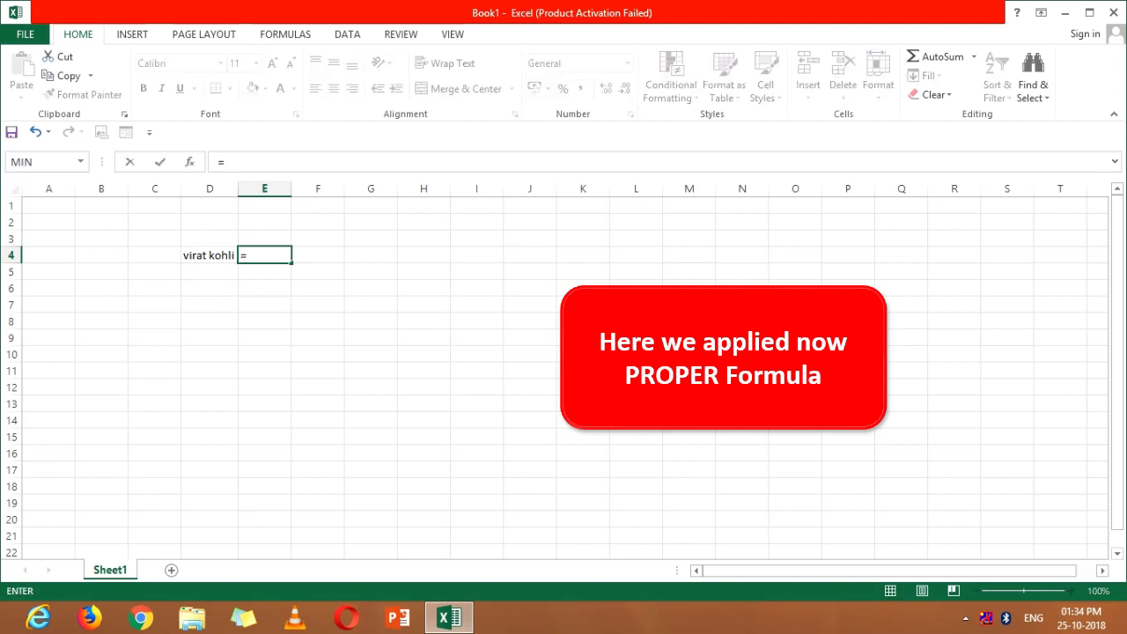
{"action": "type", "text": "pr"}
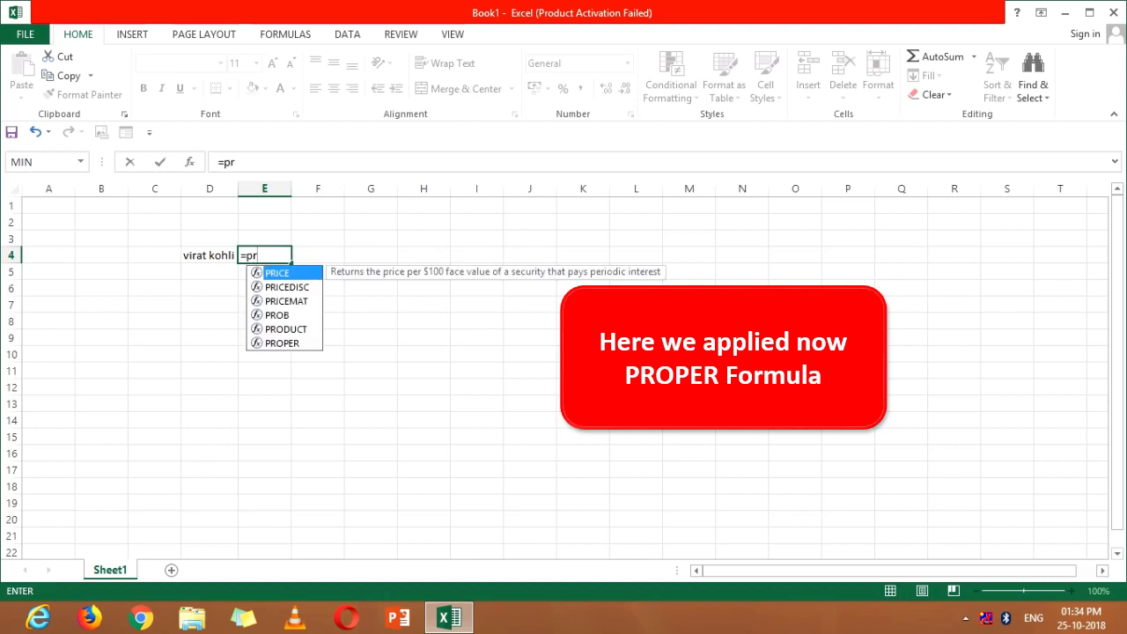
{"action": "type", "text": "op"}
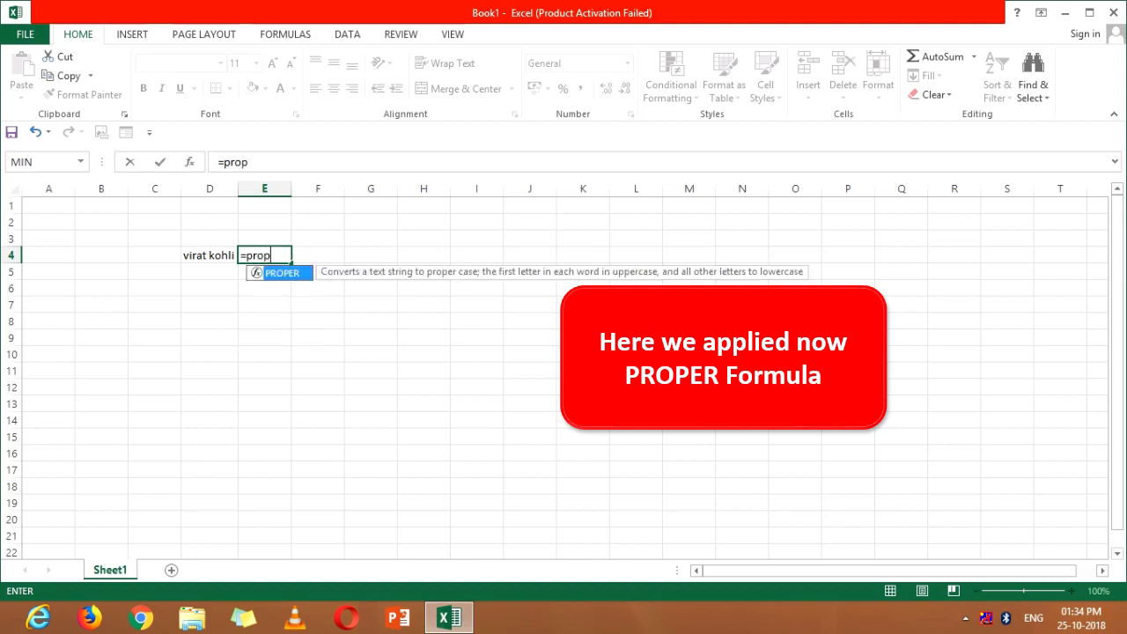
{"action": "type", "text": "er"}
{"action": "type", "text": "("}
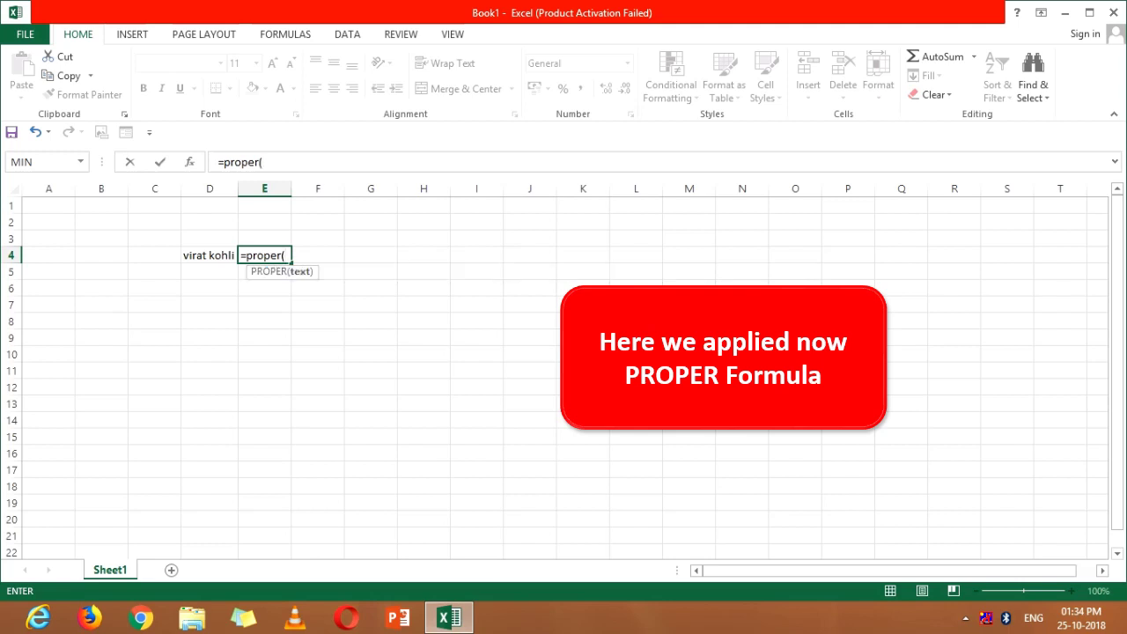
{"action": "left_click", "coordinate": [209, 255]}
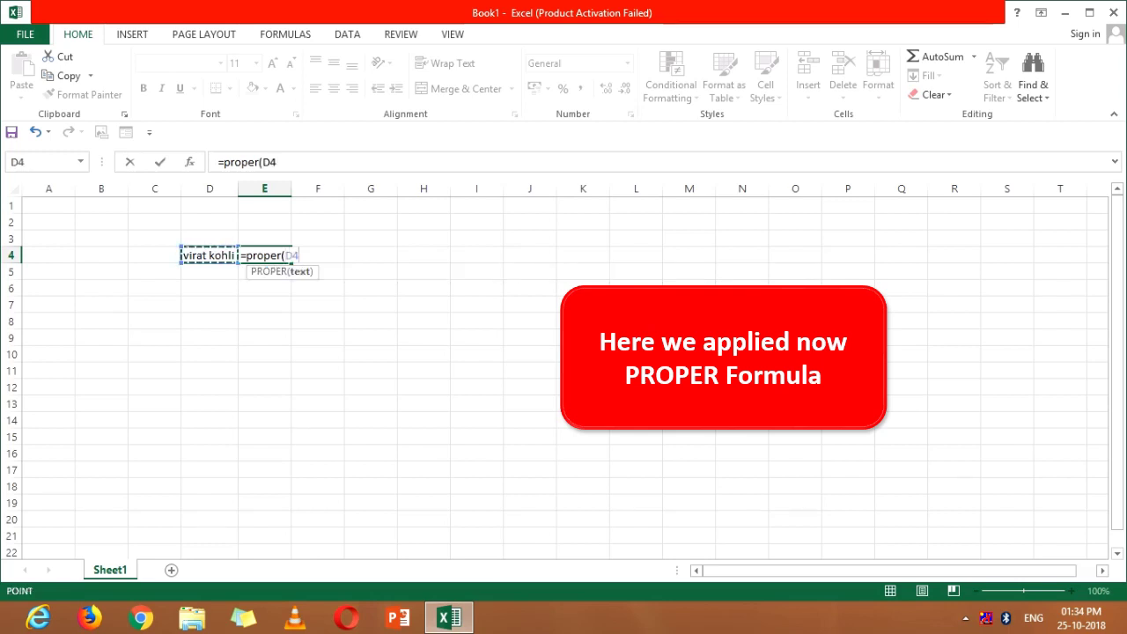
{"action": "key", "text": "Return"}
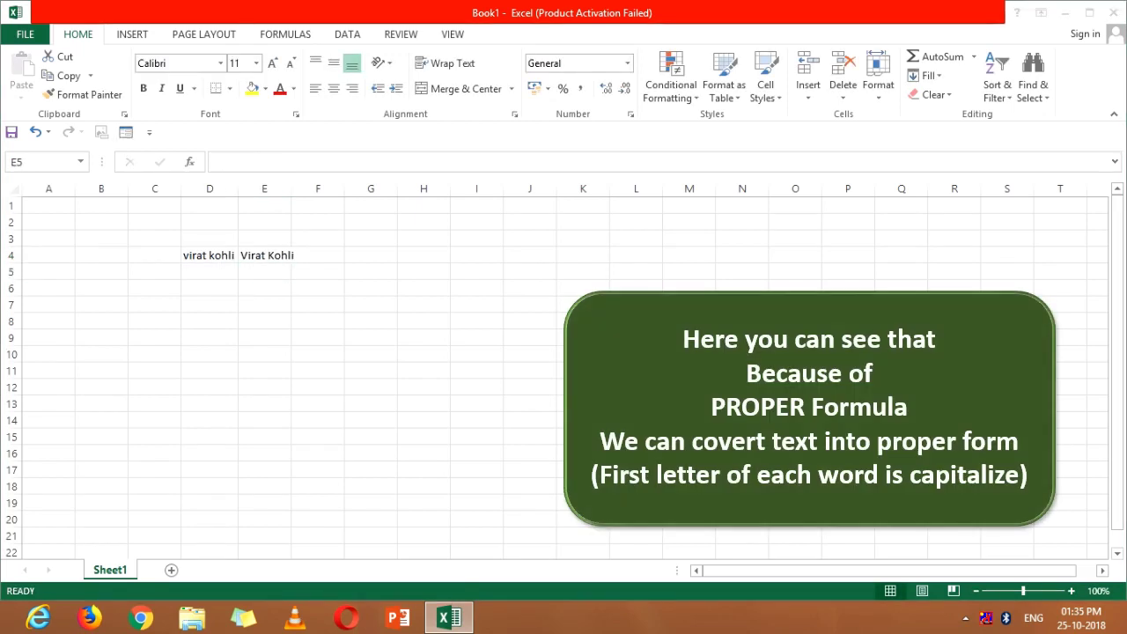
Autofit column E to the capitalized name and zoom in to check =PROPER(D4)
{"action": "left_click", "coordinate": [209, 256]}
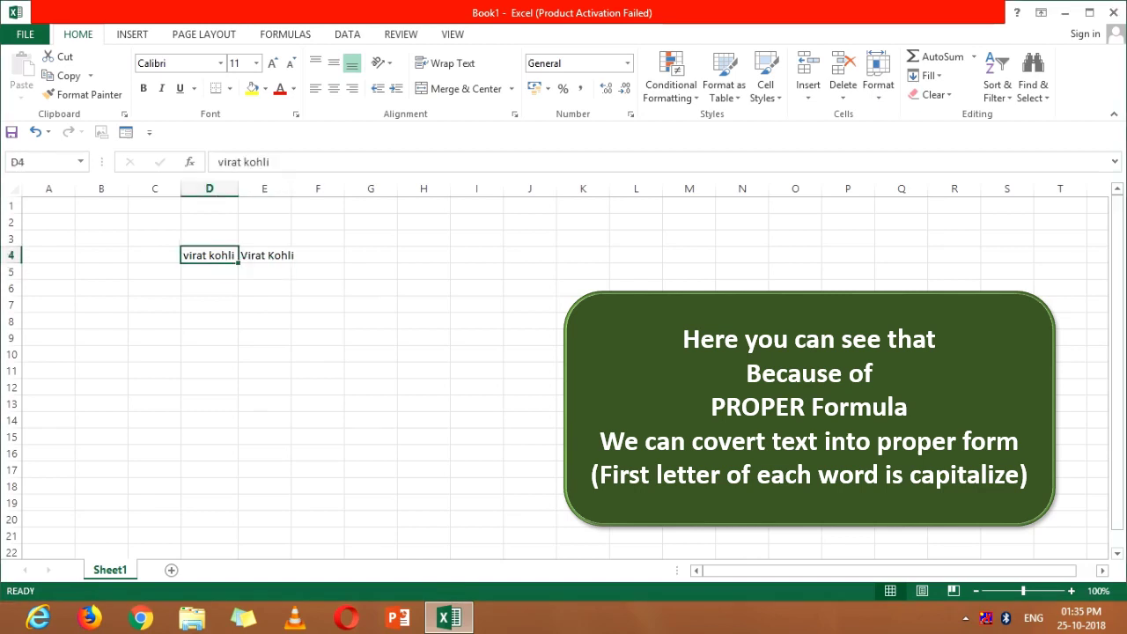
{"action": "left_click", "coordinate": [264, 256]}
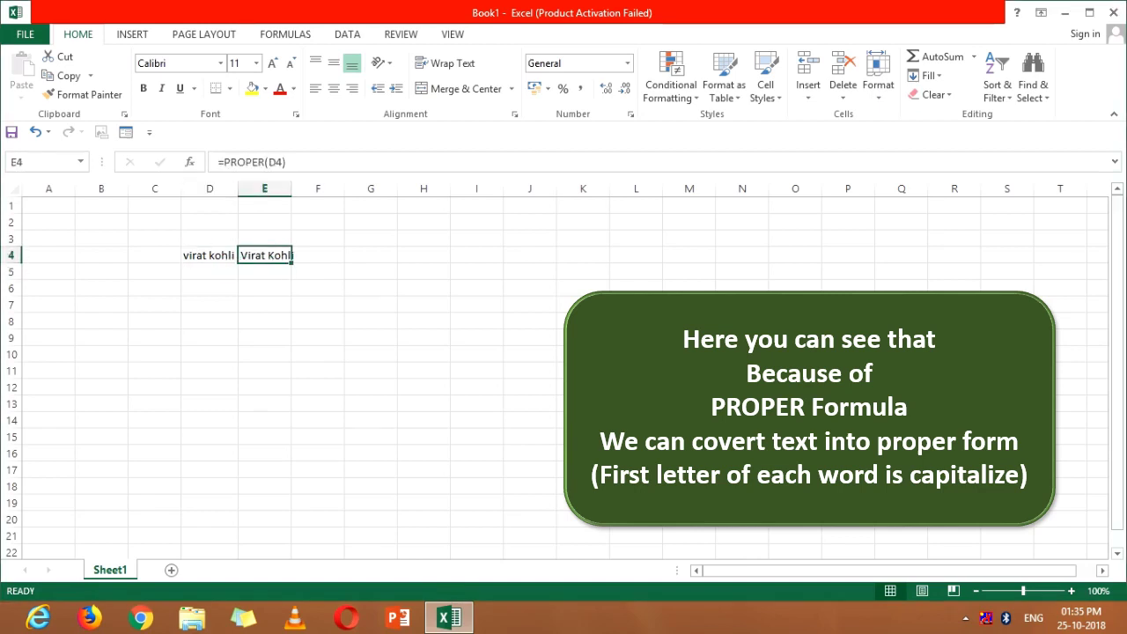
{"action": "double_click", "coordinate": [292, 188]}
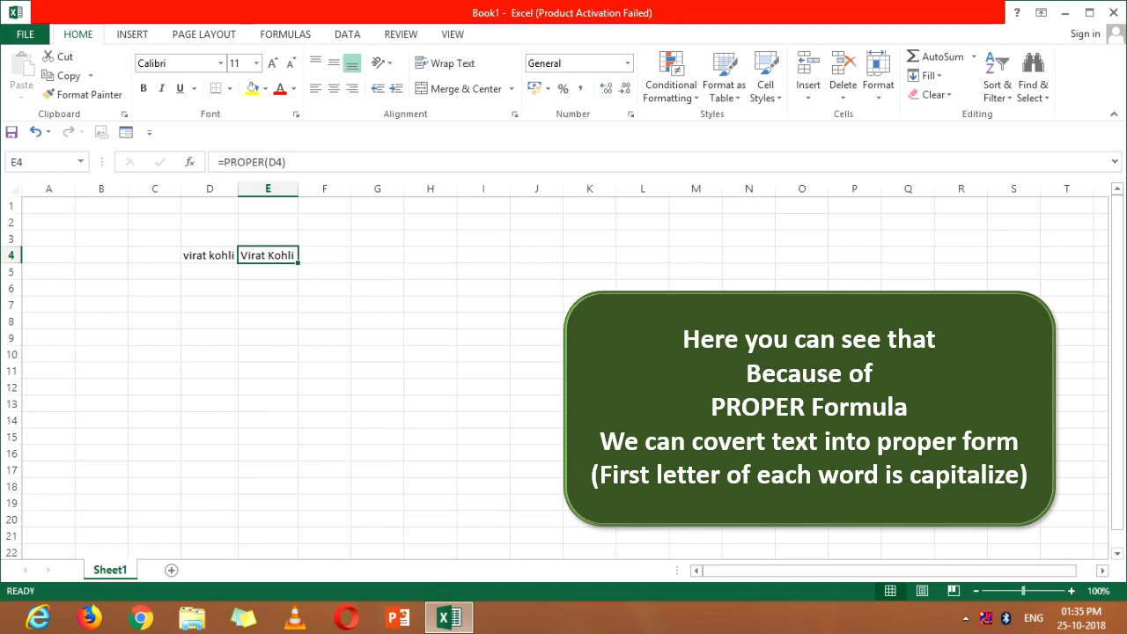
{"action": "left_click_drag", "start_coordinate": [1023, 591], "coordinate": [1034, 591]}
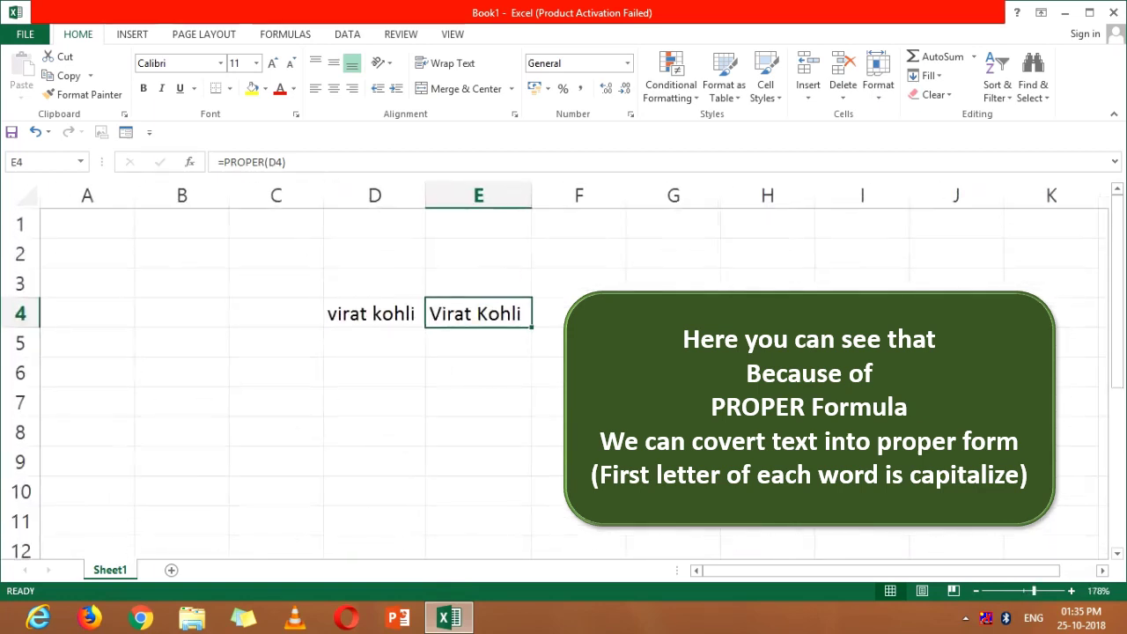
{"action": "left_click", "coordinate": [374, 342]}
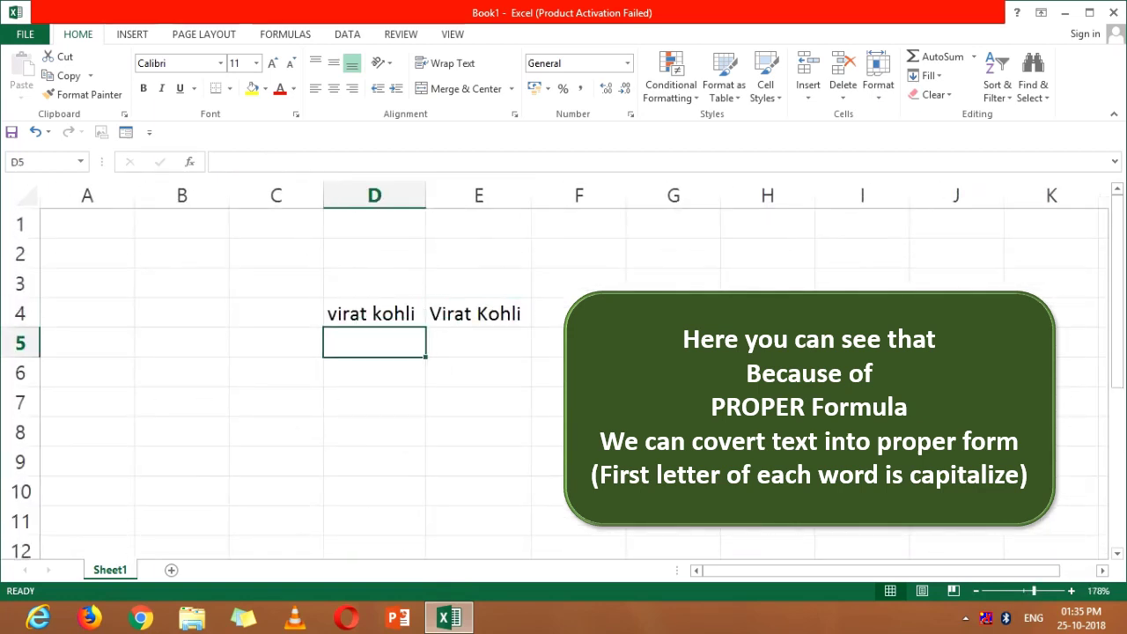
{"action": "left_click", "coordinate": [478, 312]}
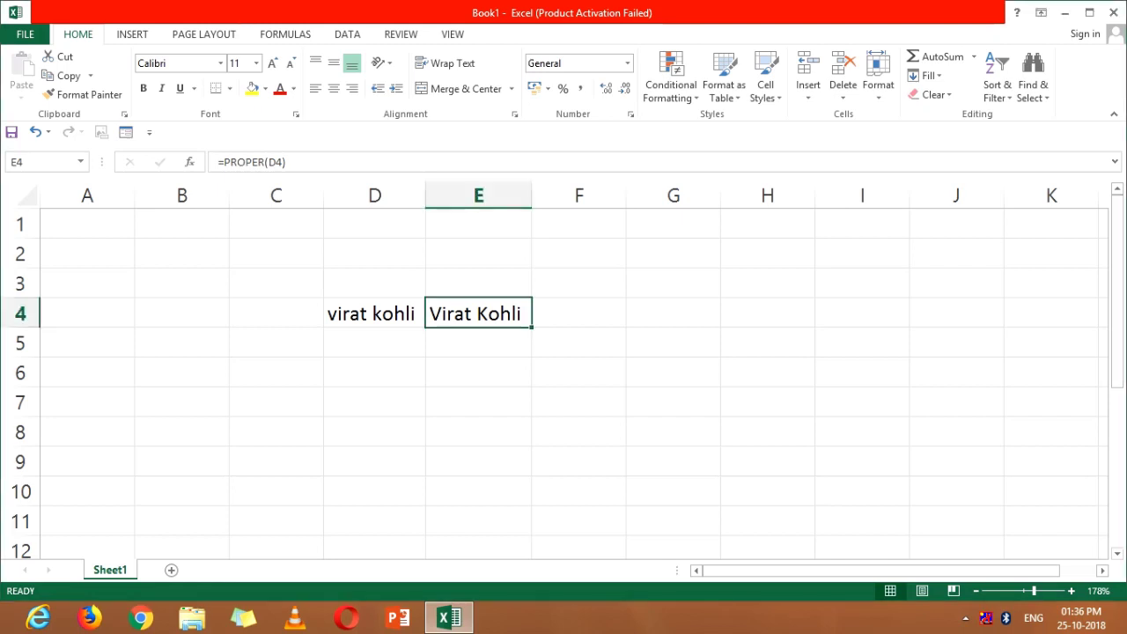
Enter a lowercase name followed by uppercase CRICKETER in D6 and autofit column D
{"action": "left_click", "coordinate": [374, 372]}
{"action": "type", "text": "v"}
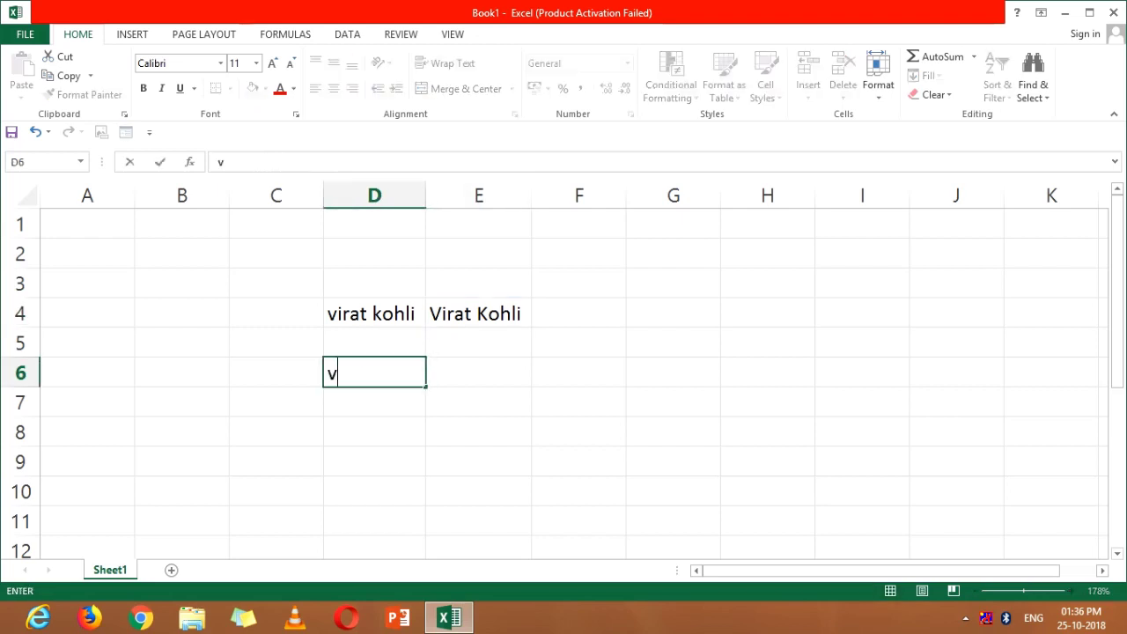
{"action": "type", "text": "irat koh"}
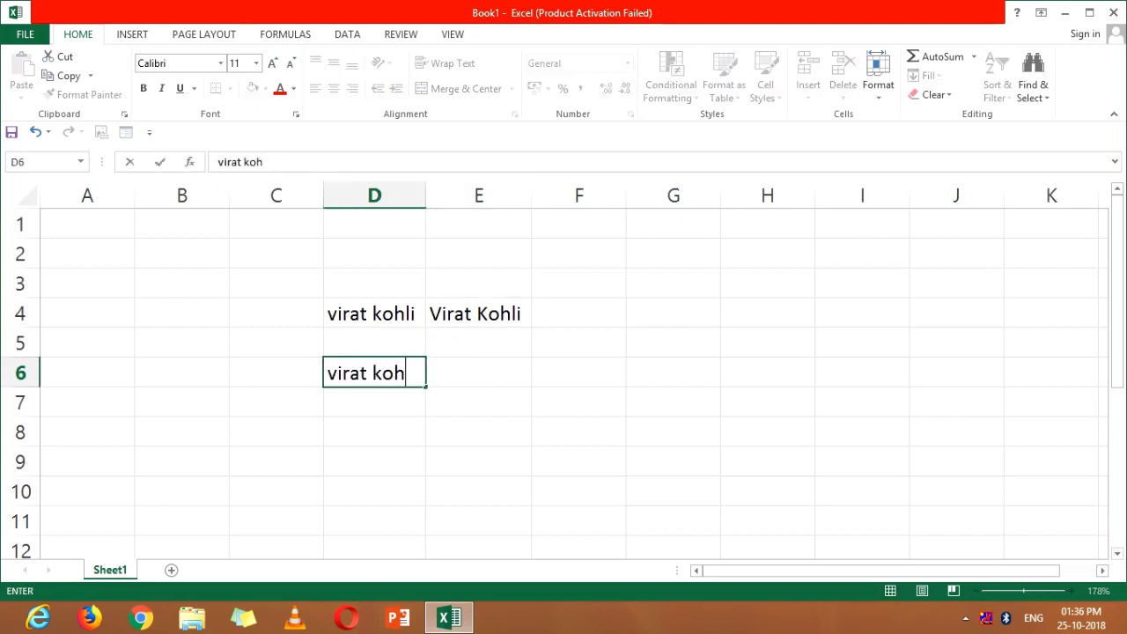
{"action": "type", "text": "li CRI"}
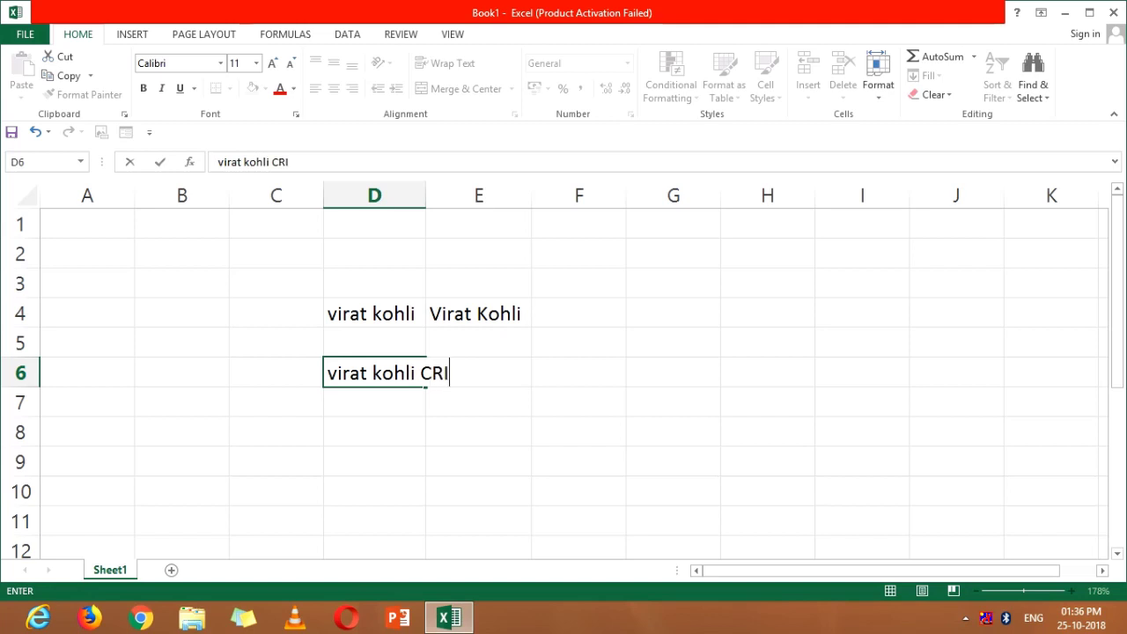
{"action": "type", "text": "CKETE"}
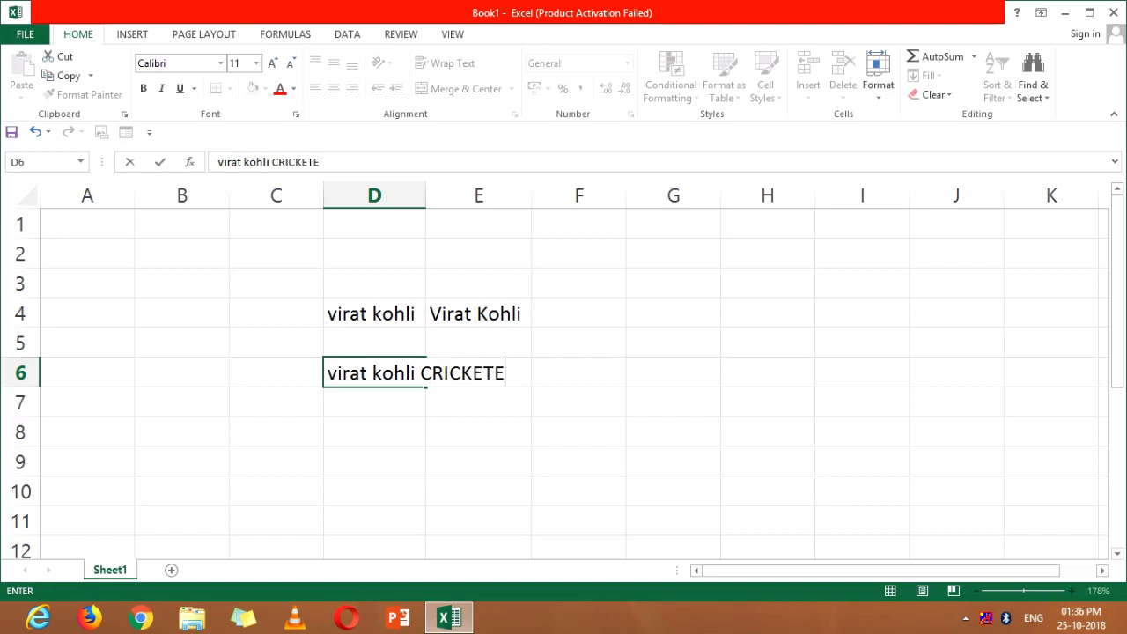
{"action": "type", "text": "R"}
{"action": "key", "text": "Tab"}
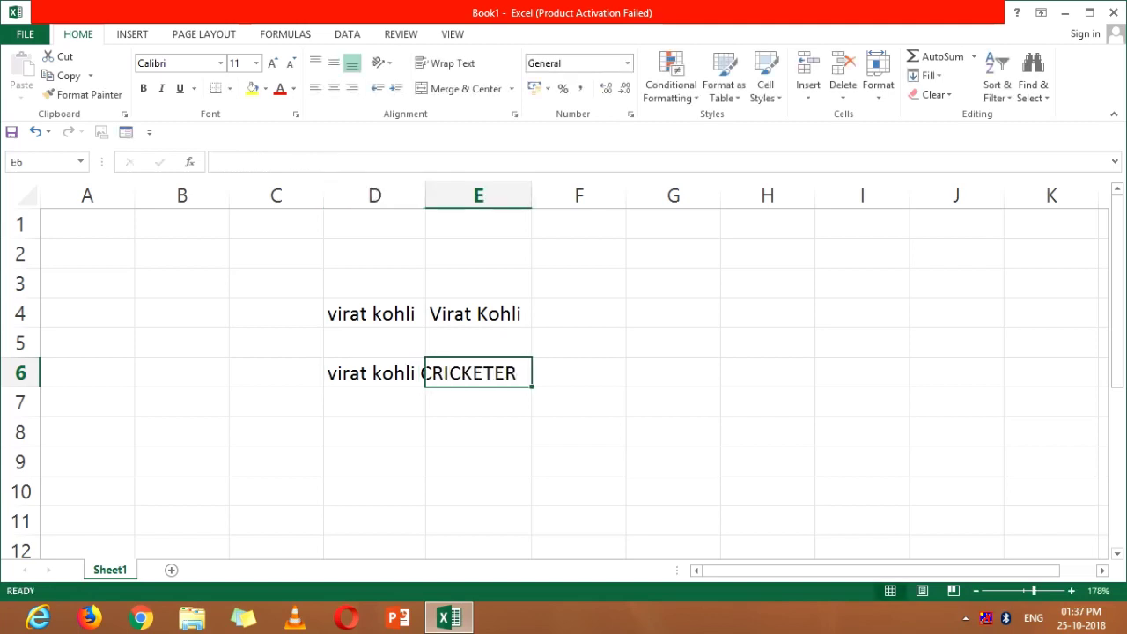
{"action": "double_click", "coordinate": [426, 194]}
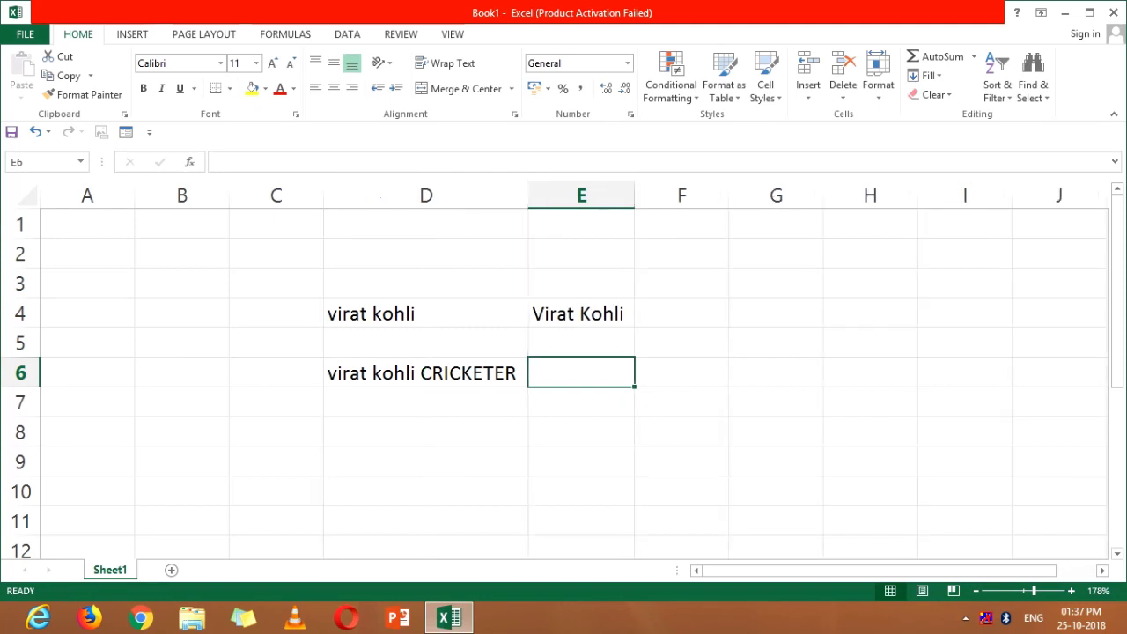
Enter =PROPER(D6) in E6 and autofit column E to fit the result
{"action": "type", "text": "=p"}
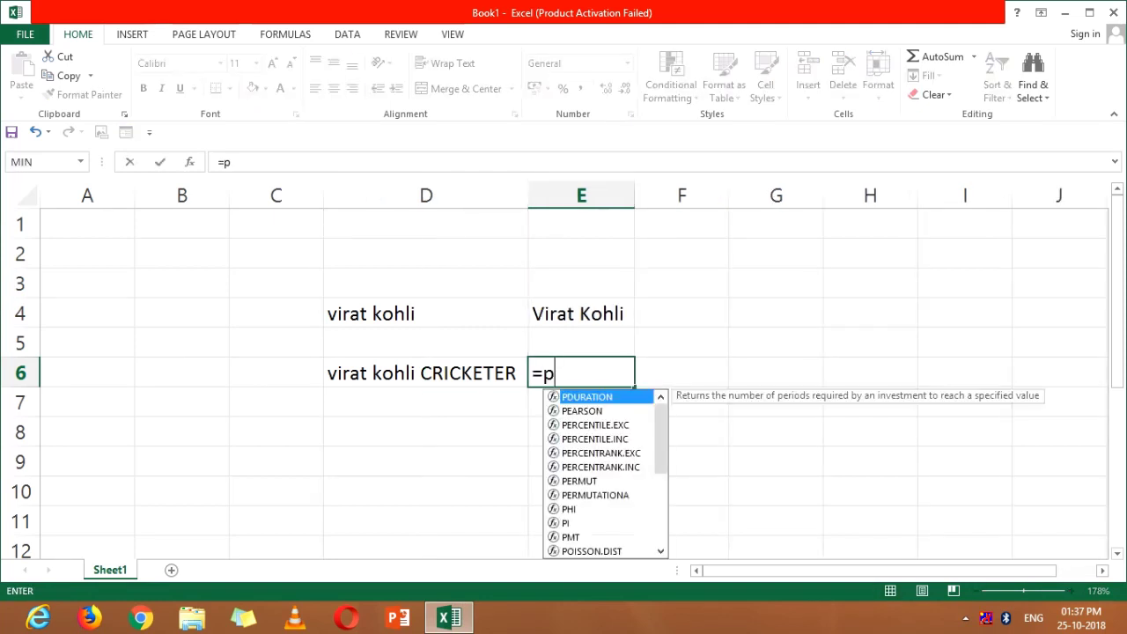
{"action": "type", "text": "roper"}
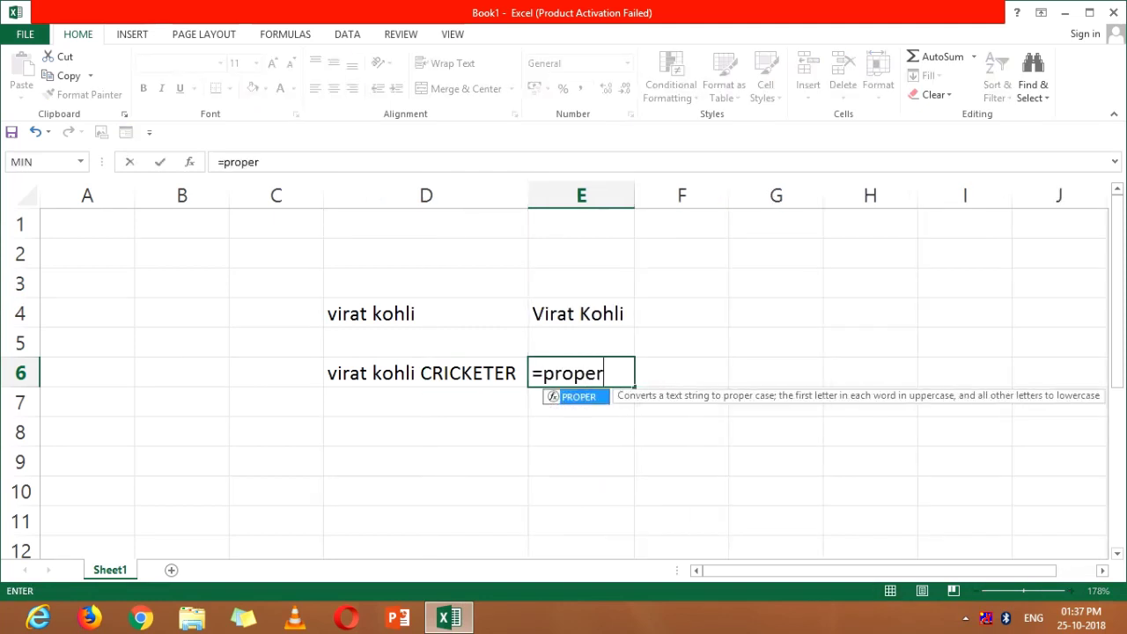
{"action": "type", "text": "("}
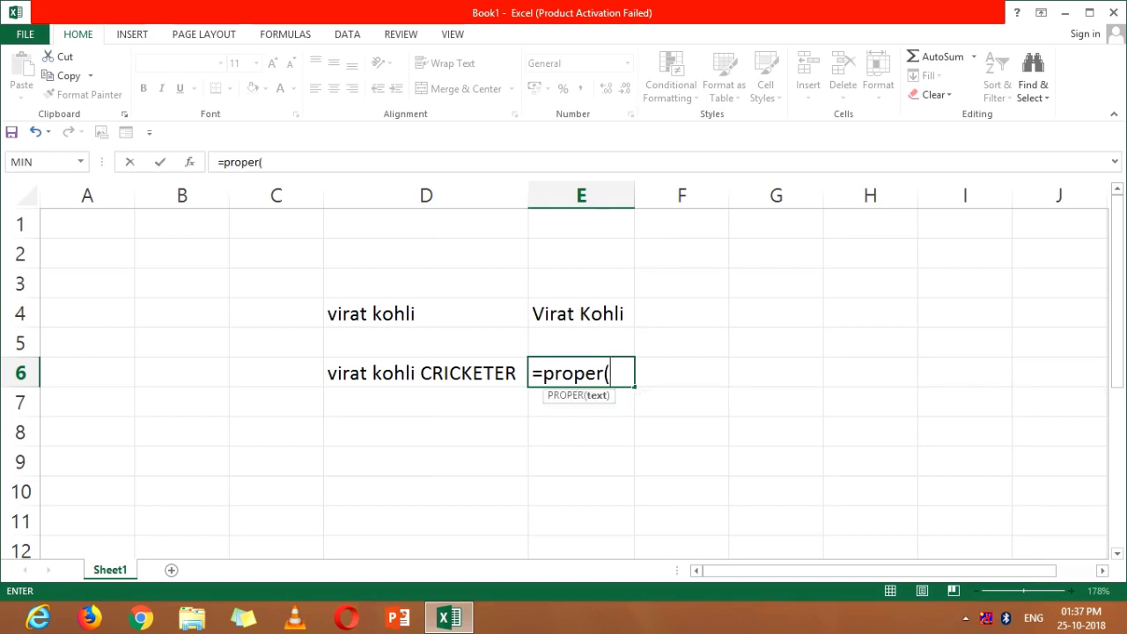
{"action": "left_click", "coordinate": [427, 372]}
{"action": "type", "text": ")"}
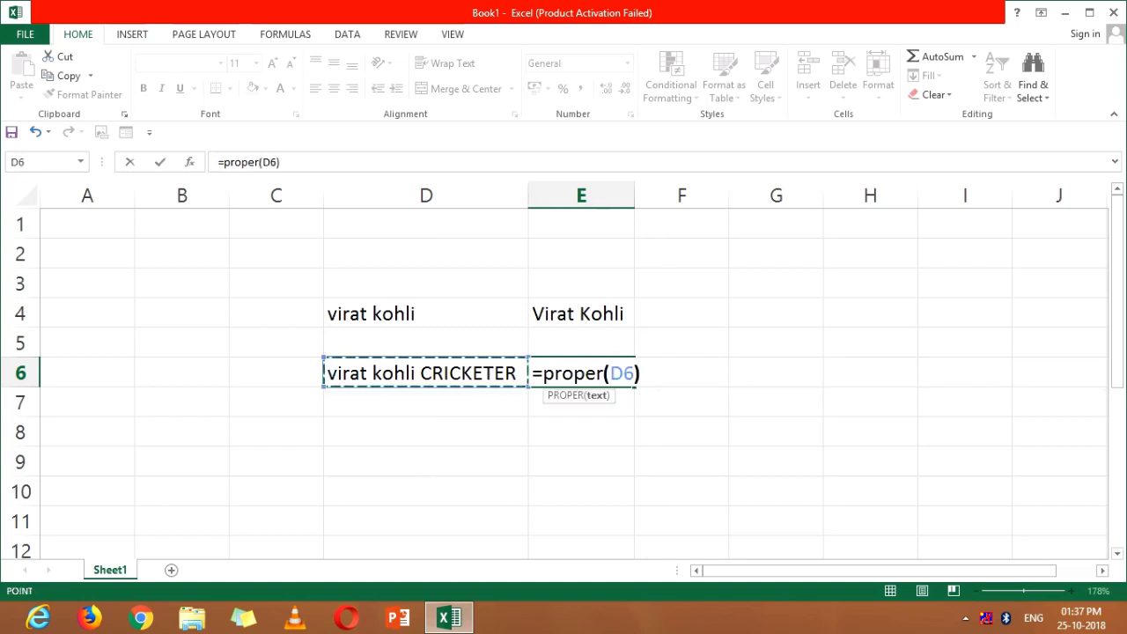
{"action": "key", "text": "Return"}
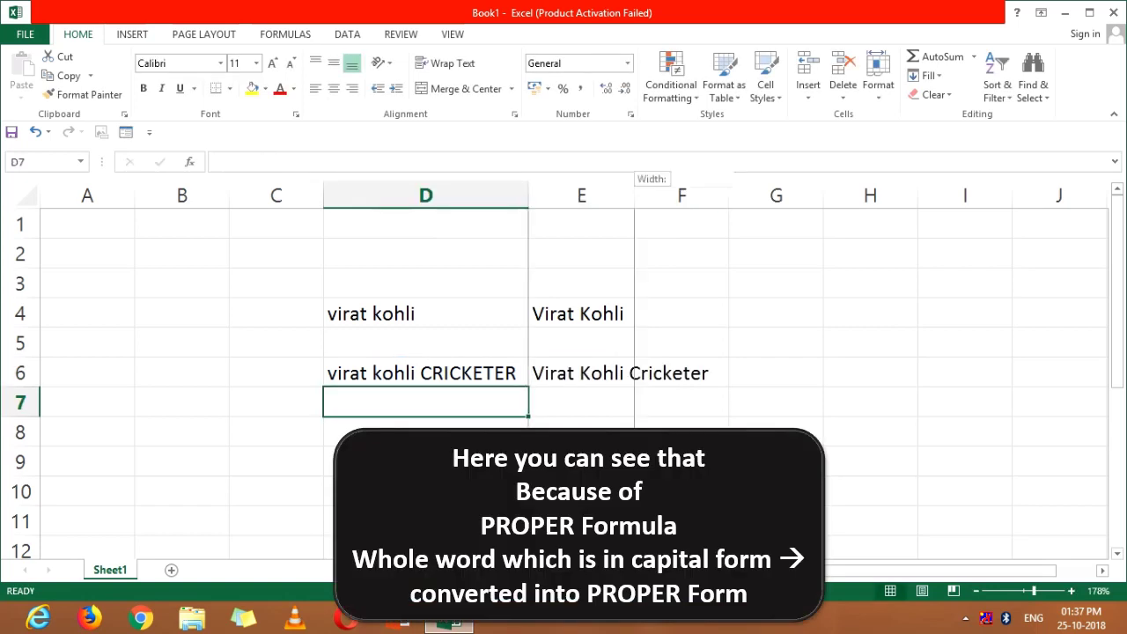
{"action": "double_click", "coordinate": [634, 195]}
{"action": "left_click", "coordinate": [626, 372]}
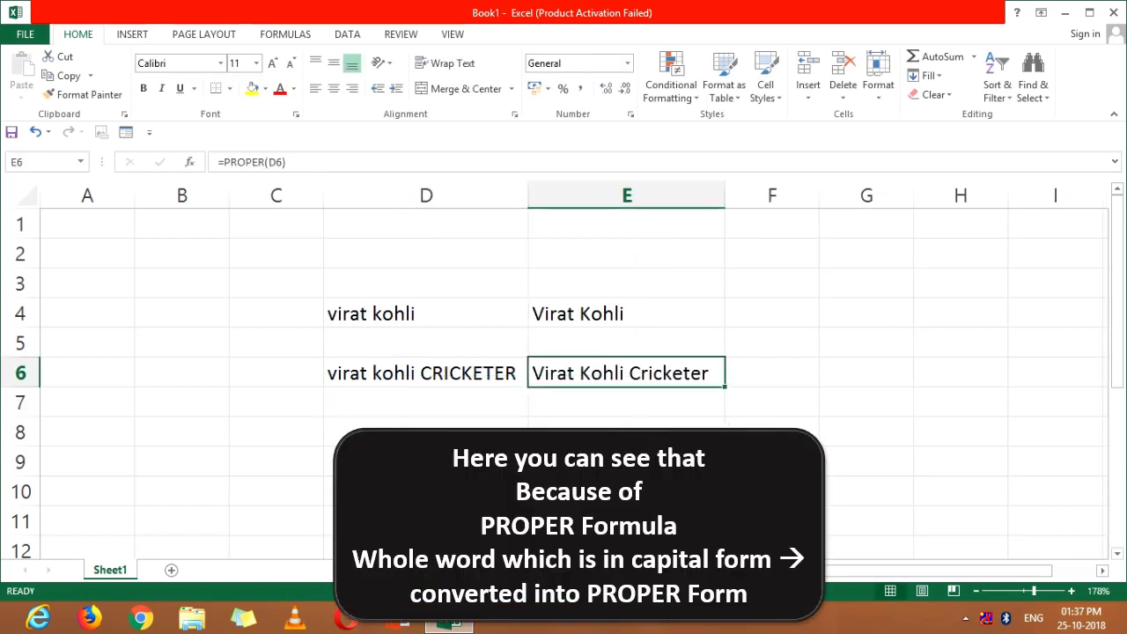
{"action": "left_click", "coordinate": [425, 373]}
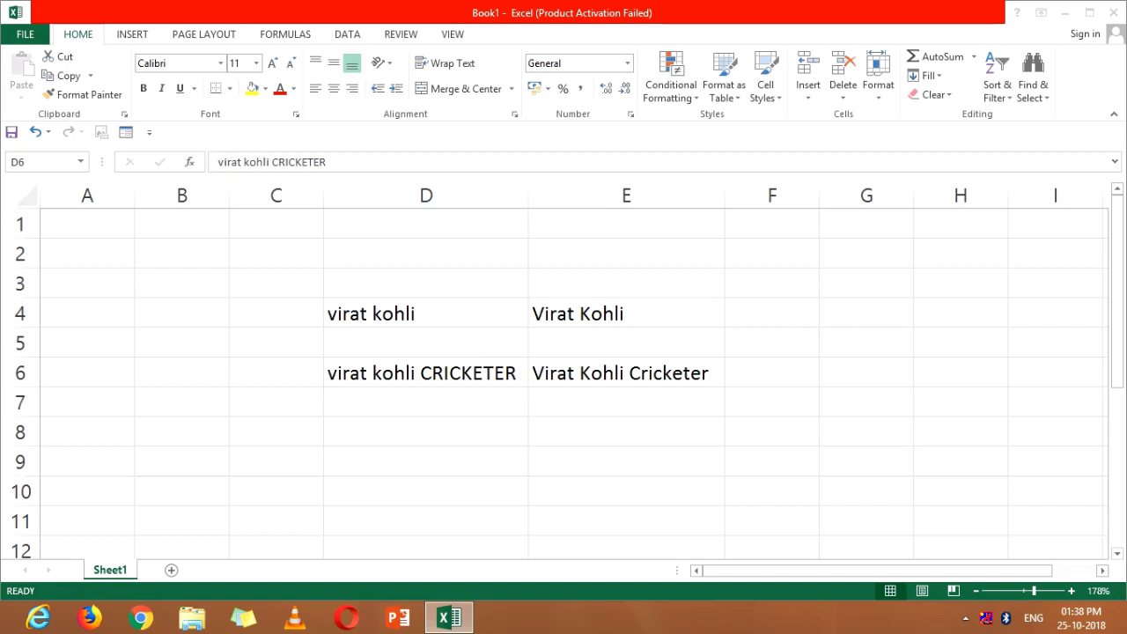
Enter a lowercase first and last name with extra spaces between them in D8
{"action": "left_click", "coordinate": [425, 431]}
{"action": "type", "text": "anu"}
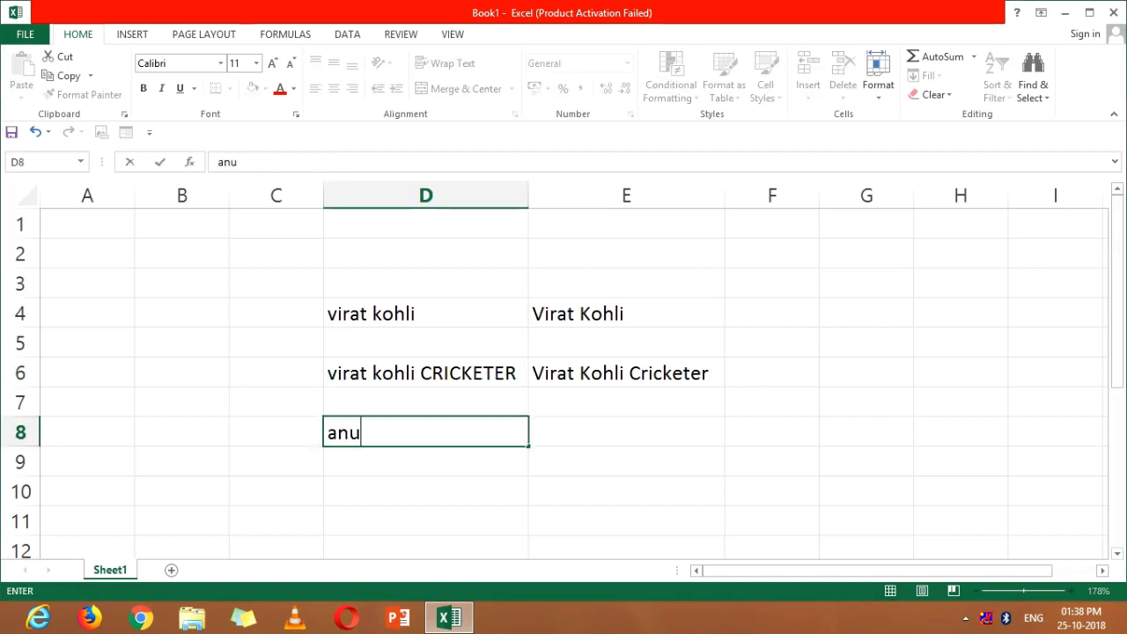
{"action": "type", "text": "skh"}
{"action": "key", "text": "BackSpace"}
{"action": "type", "text": "a   "}
{"action": "type", "text": " sha"}
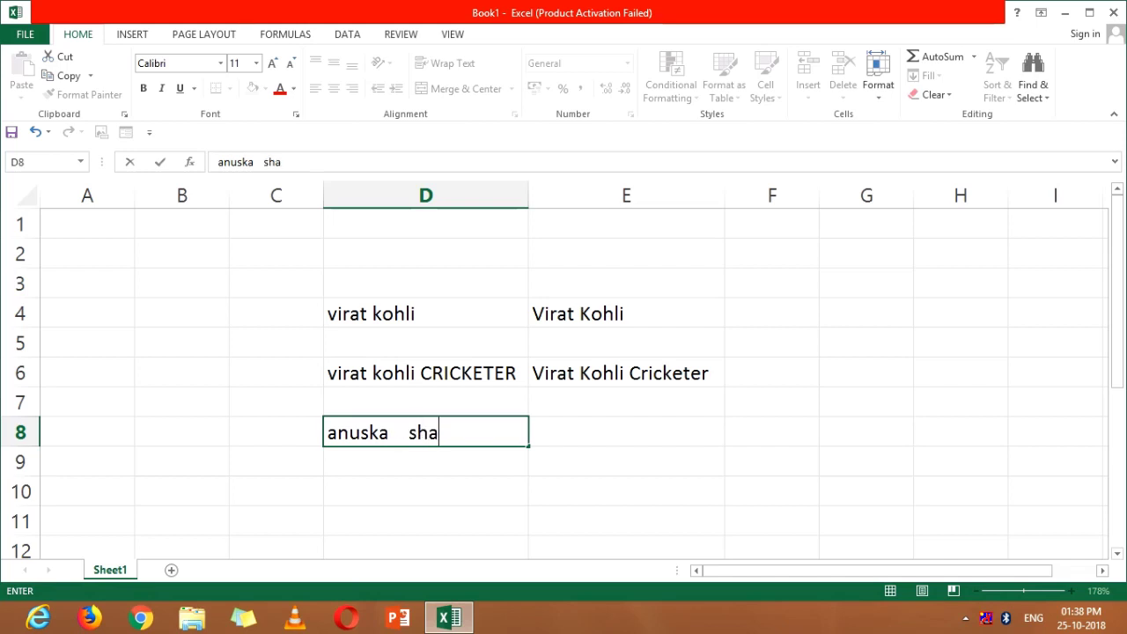
{"action": "type", "text": "rma"}
{"action": "key", "text": "Tab"}
Enter =PROPER(D8) in E8 to show the name proper-cased
{"action": "type", "text": "="}
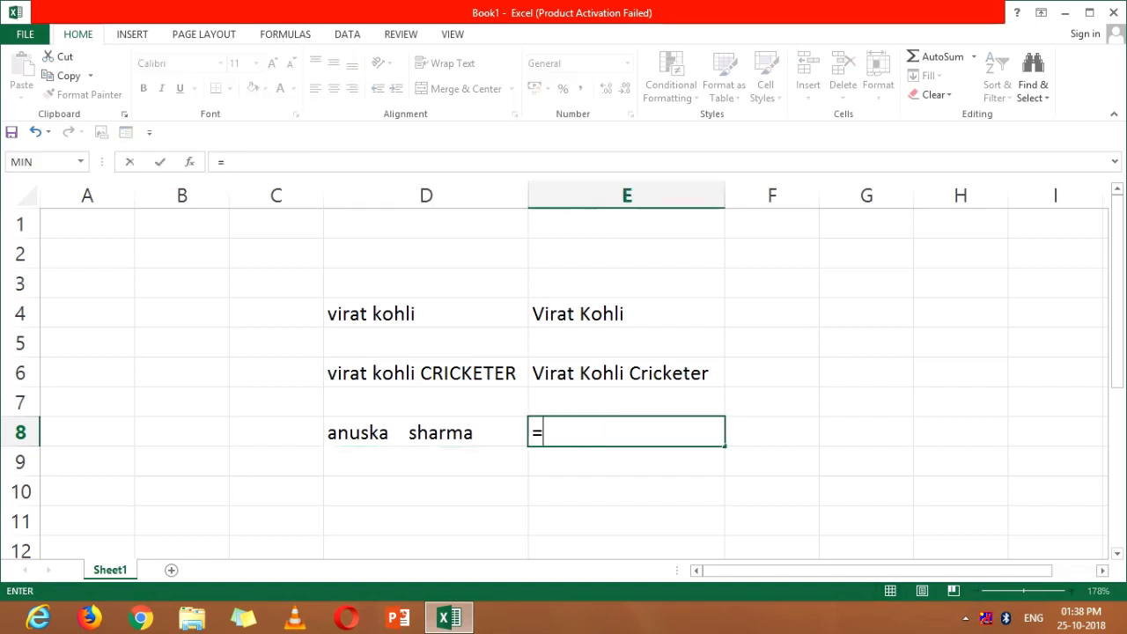
{"action": "type", "text": "rp"}
{"action": "key", "text": "BackSpace"}
{"action": "key", "text": "BackSpace"}
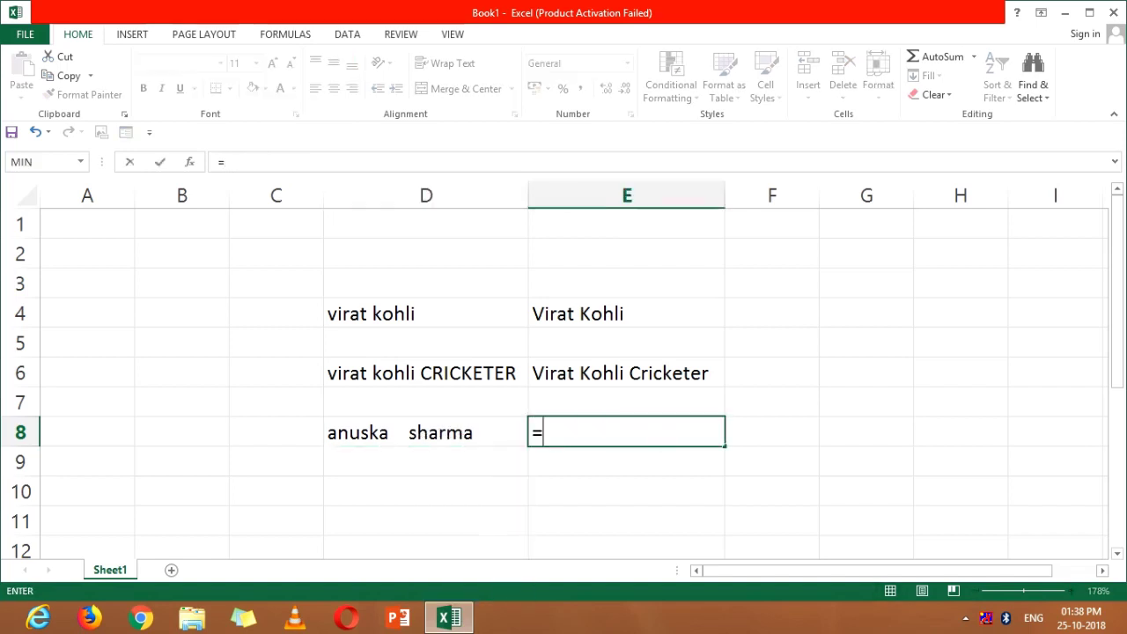
{"action": "type", "text": "proper"}
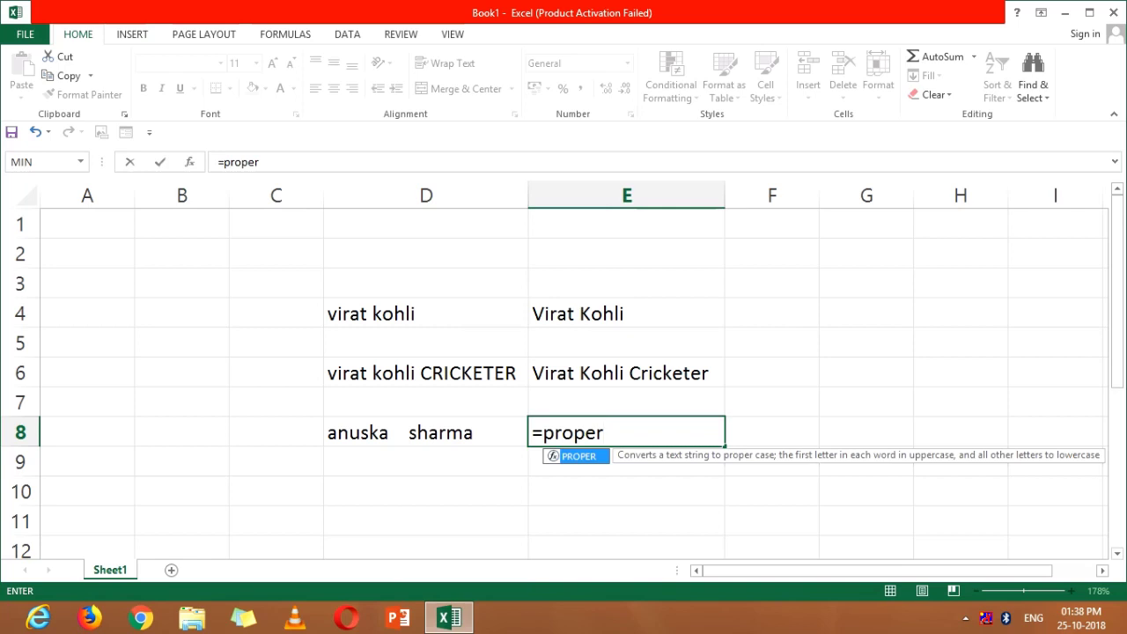
{"action": "type", "text": "("}
{"action": "left_click", "coordinate": [426, 432]}
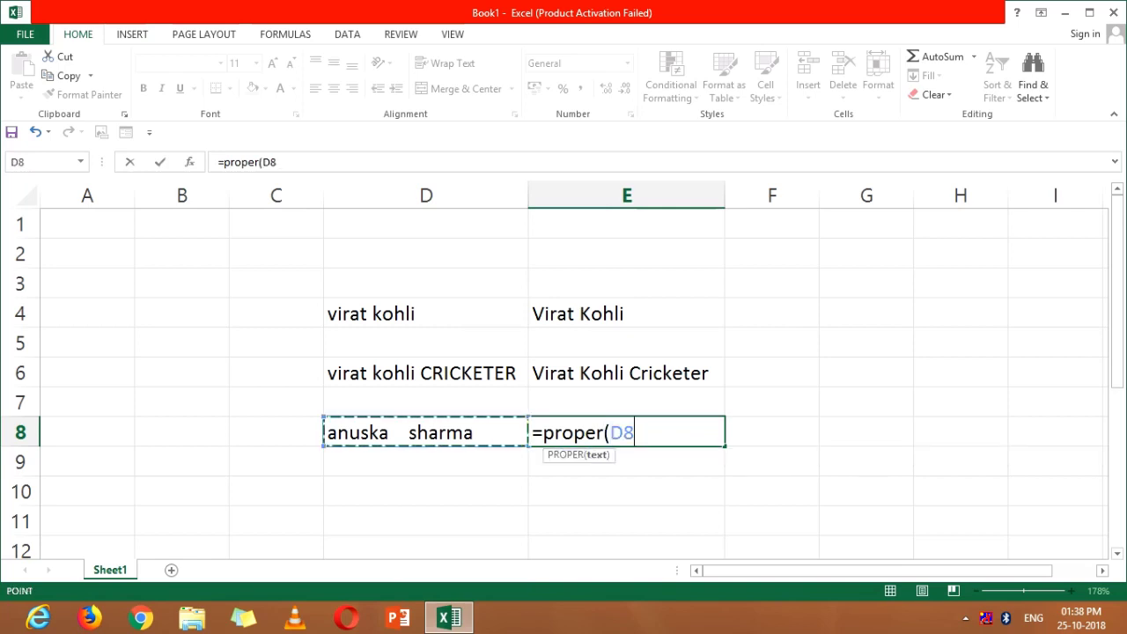
{"action": "type", "text": ")"}
{"action": "left_click", "coordinate": [426, 461]}
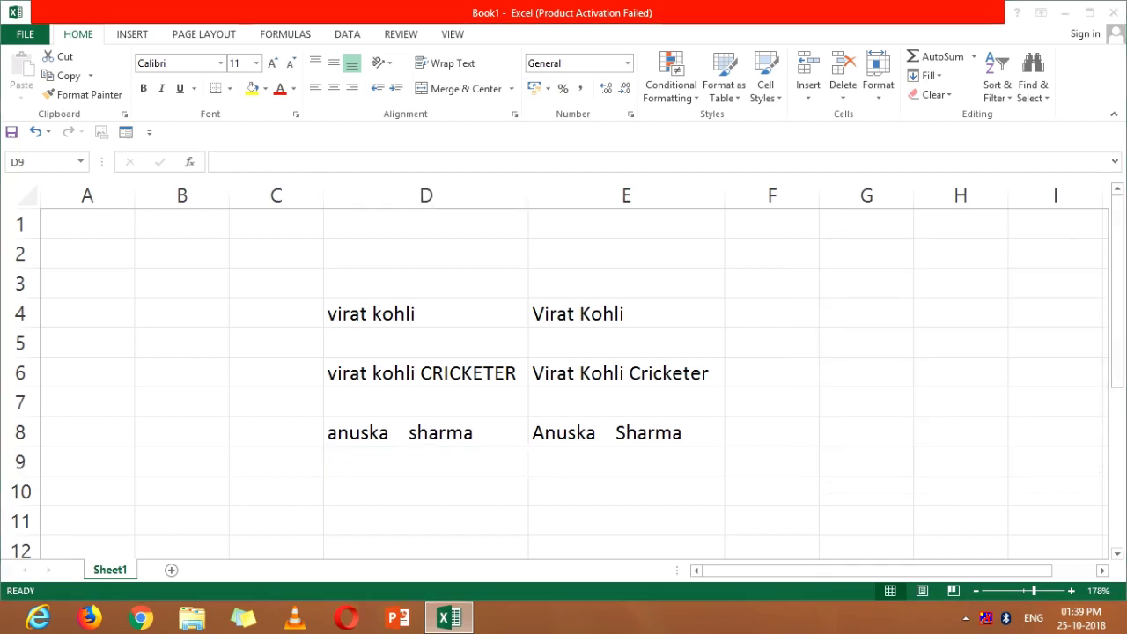
{"action": "left_click", "coordinate": [425, 490]}
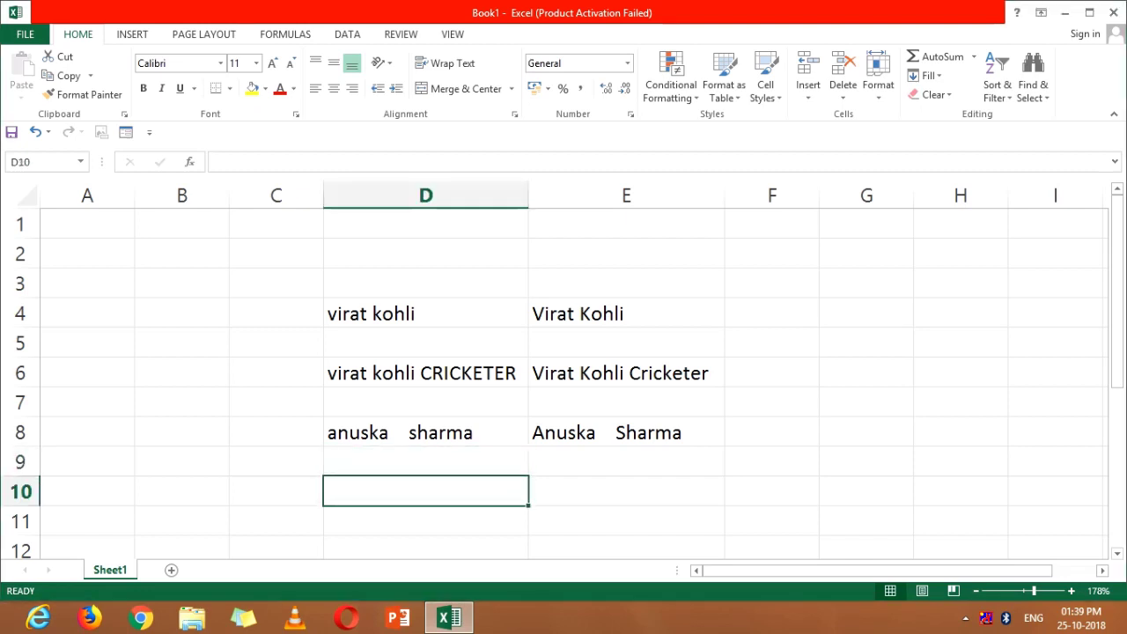
Type a three-part name in uppercase letters into D10
{"action": "type", "text": "Sachin"}
{"action": "key", "text": "BackSpace"}
{"action": "key", "text": "BackSpace"}
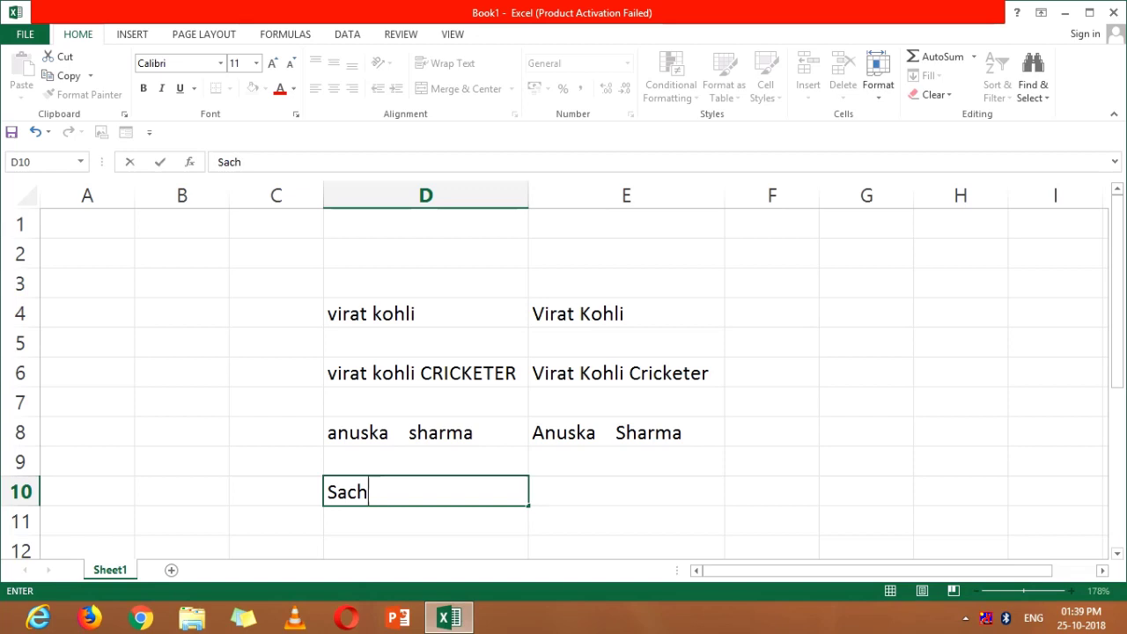
{"action": "key", "text": "BackSpace"}
{"action": "key", "text": "BackSpace"}
{"action": "key", "text": "BackSpace"}
{"action": "key", "text": "Caps_Lock"}
{"action": "type", "text": "ACHIN "}
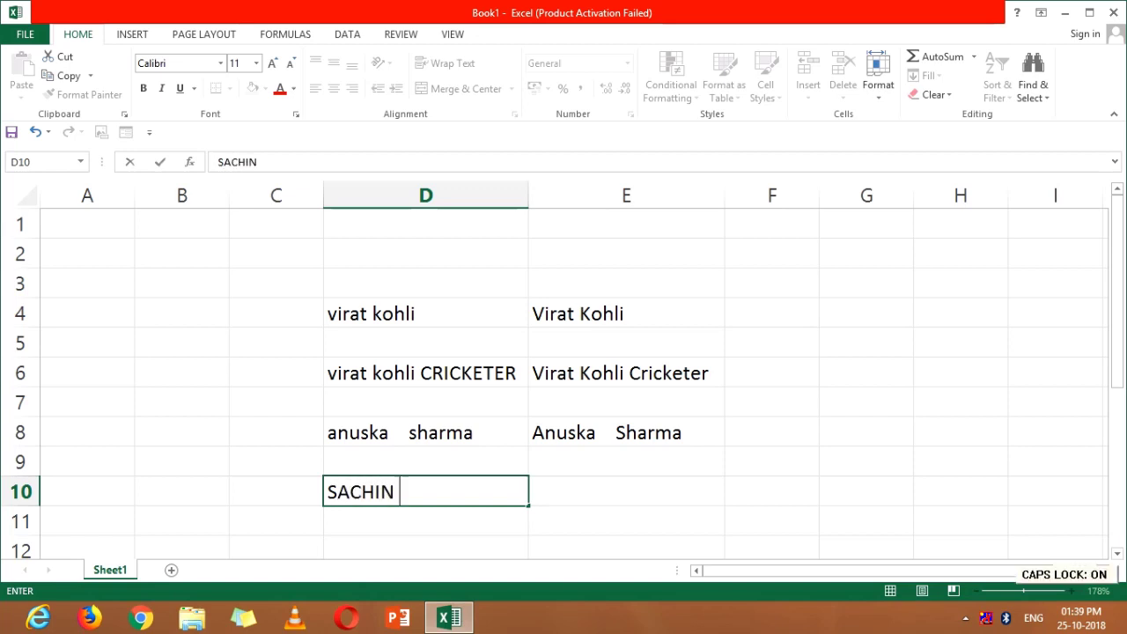
{"action": "type", "text": "R TEND"}
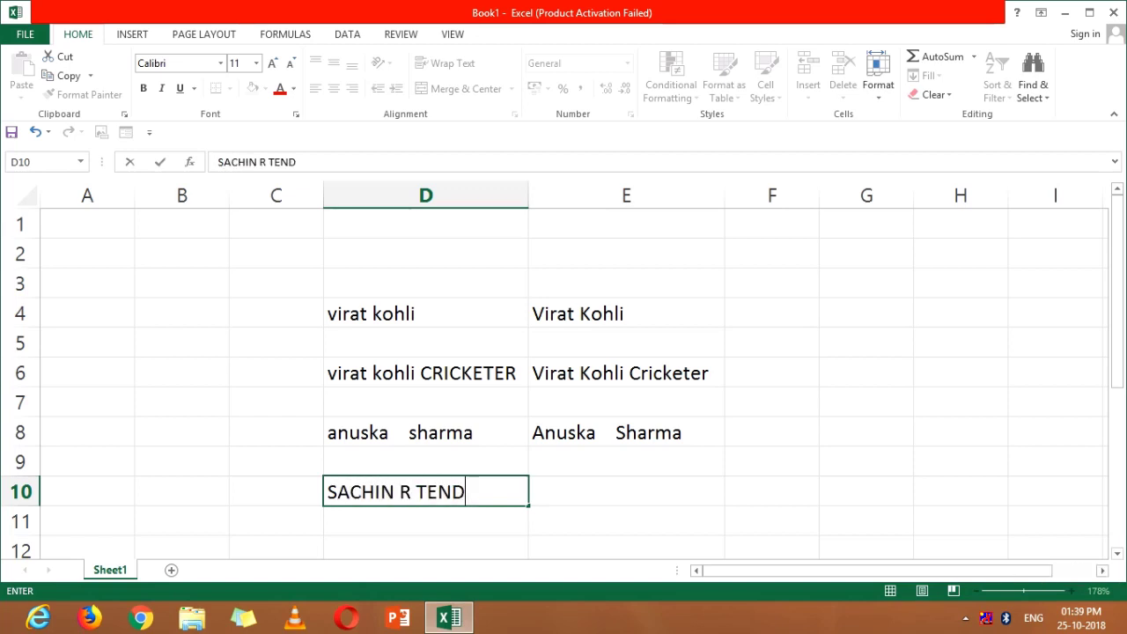
{"action": "type", "text": "ULKAR"}
{"action": "key", "text": "Tab"}
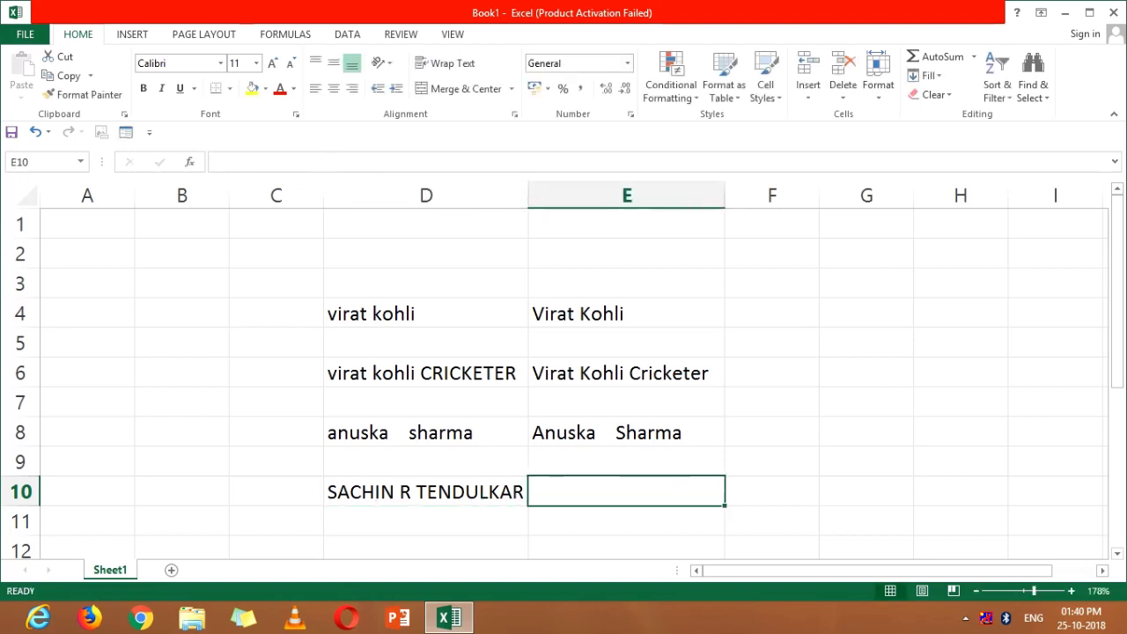
Enter =PROPER(D10) in E10 to show the name proper-cased
{"action": "type", "text": "=PRO"}
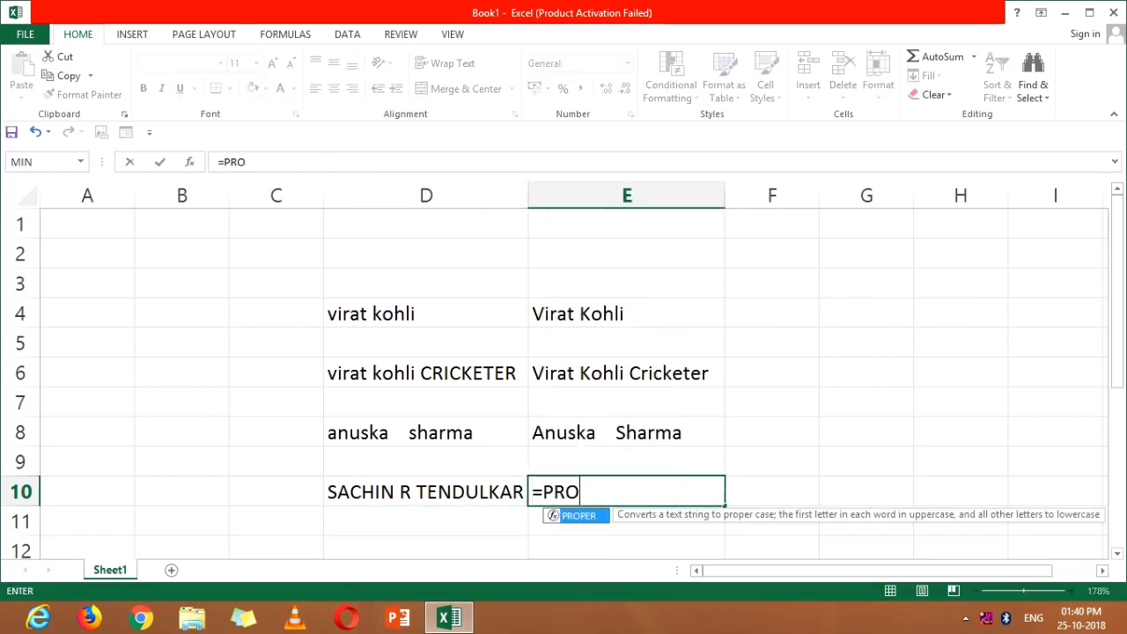
{"action": "type", "text": "PER("}
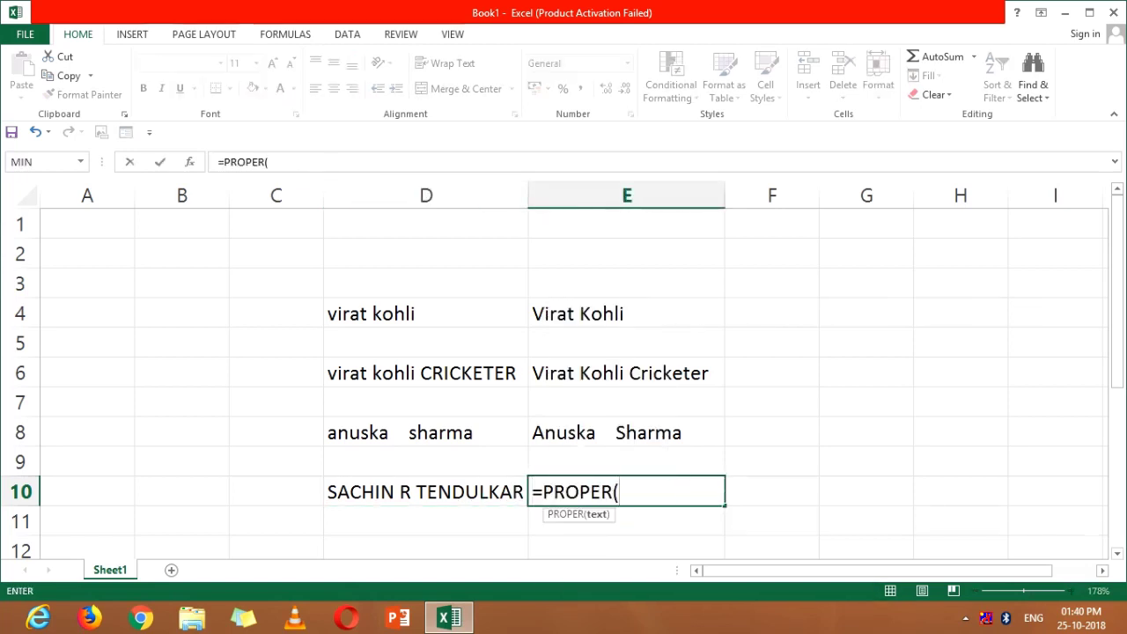
{"action": "left_click", "coordinate": [426, 491]}
{"action": "type", "text": ")"}
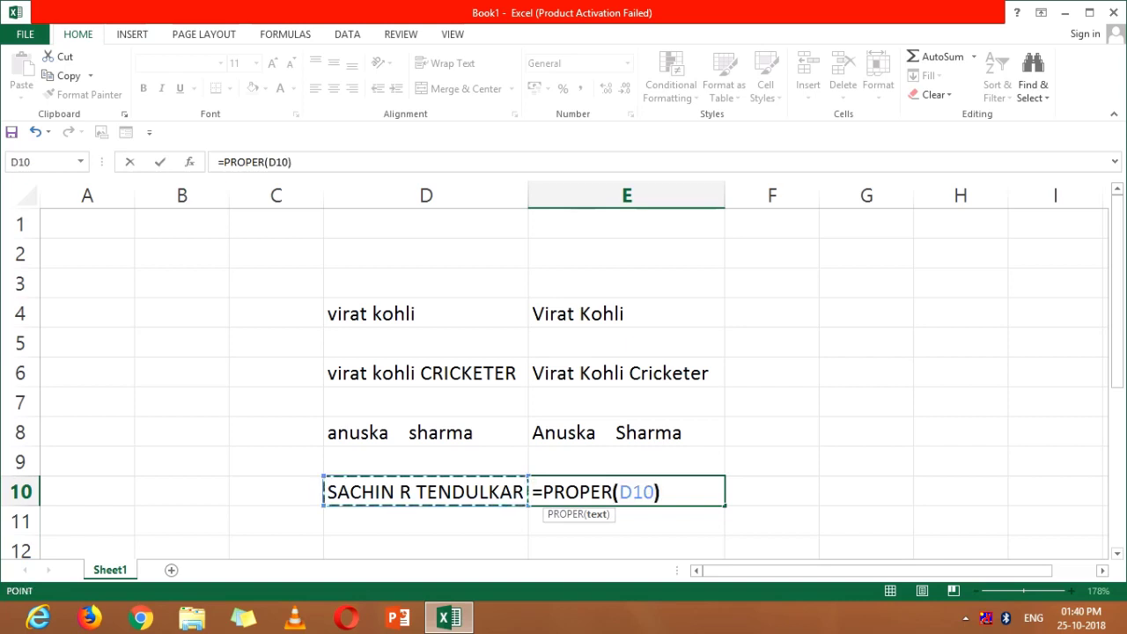
{"action": "key", "text": "Return"}
{"action": "left_click", "coordinate": [425, 520]}
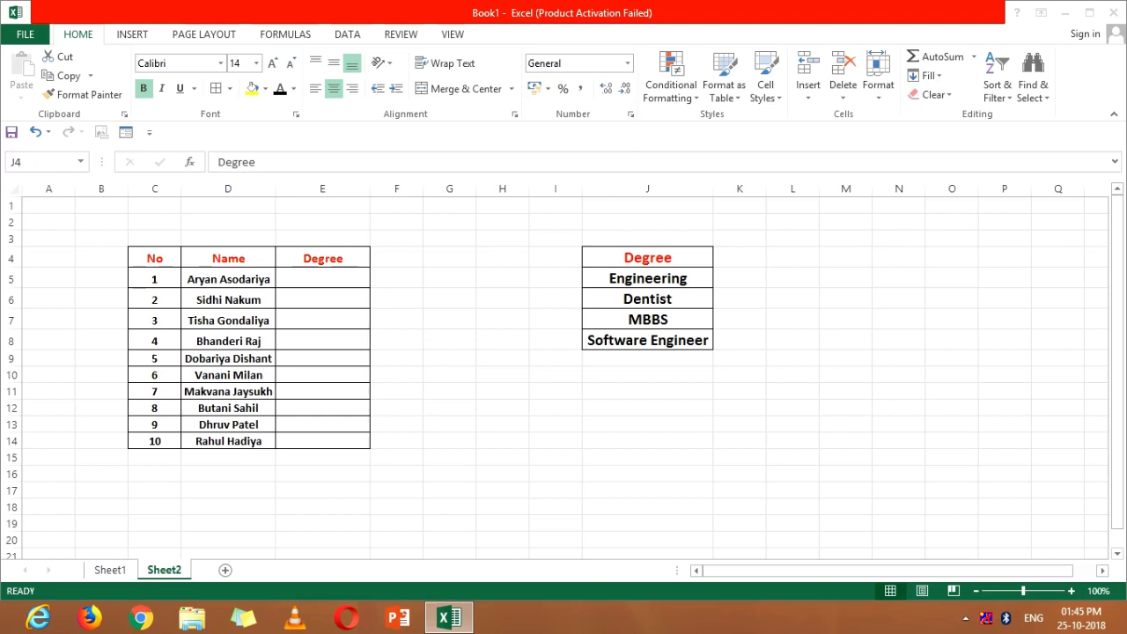
{"action": "left_click", "coordinate": [449, 358]}
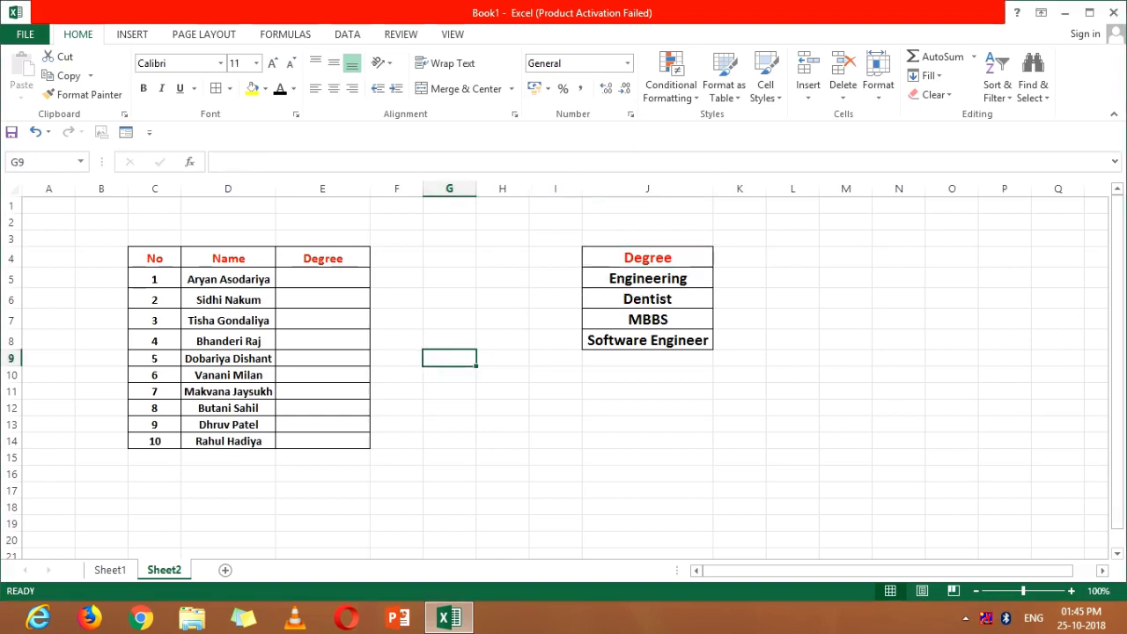
{"action": "left_click_drag", "start_coordinate": [647, 257], "coordinate": [647, 340]}
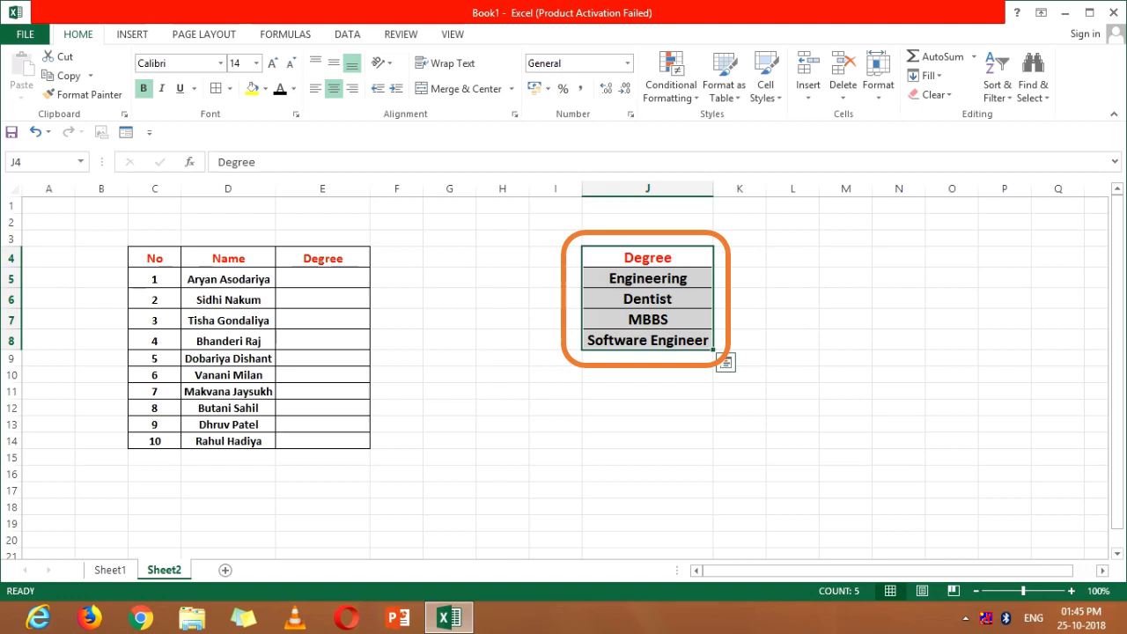
{"action": "left_click", "coordinate": [647, 340]}
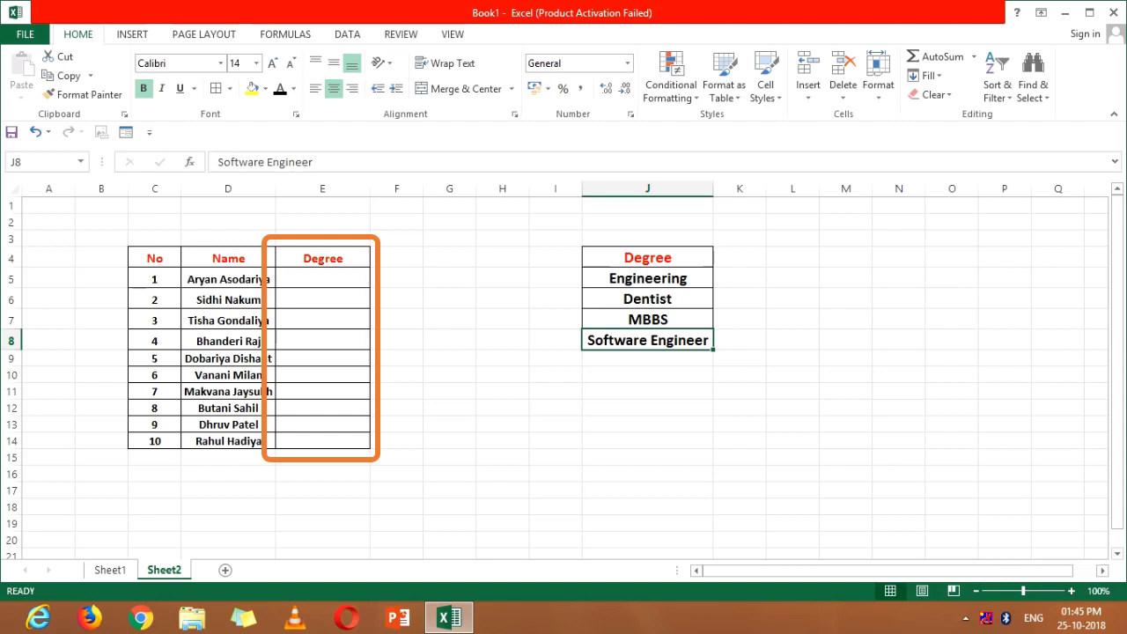
{"action": "left_click", "coordinate": [322, 278]}
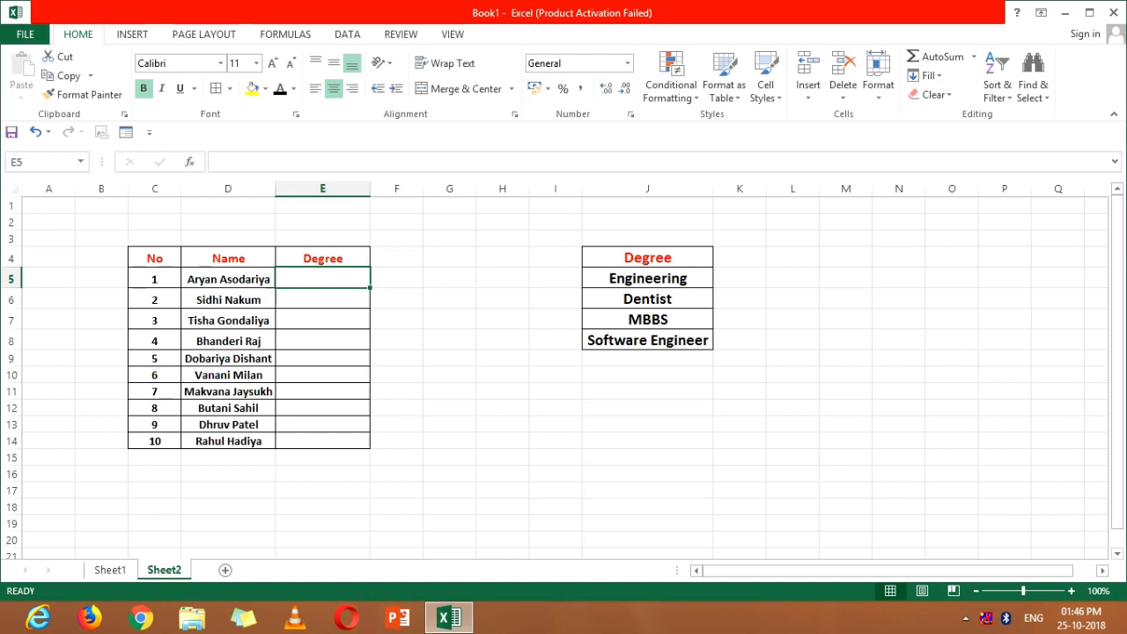
Select E5:E14 and open Data Validation from the Data tab
{"action": "left_click_drag", "start_coordinate": [322, 279], "coordinate": [322, 440]}
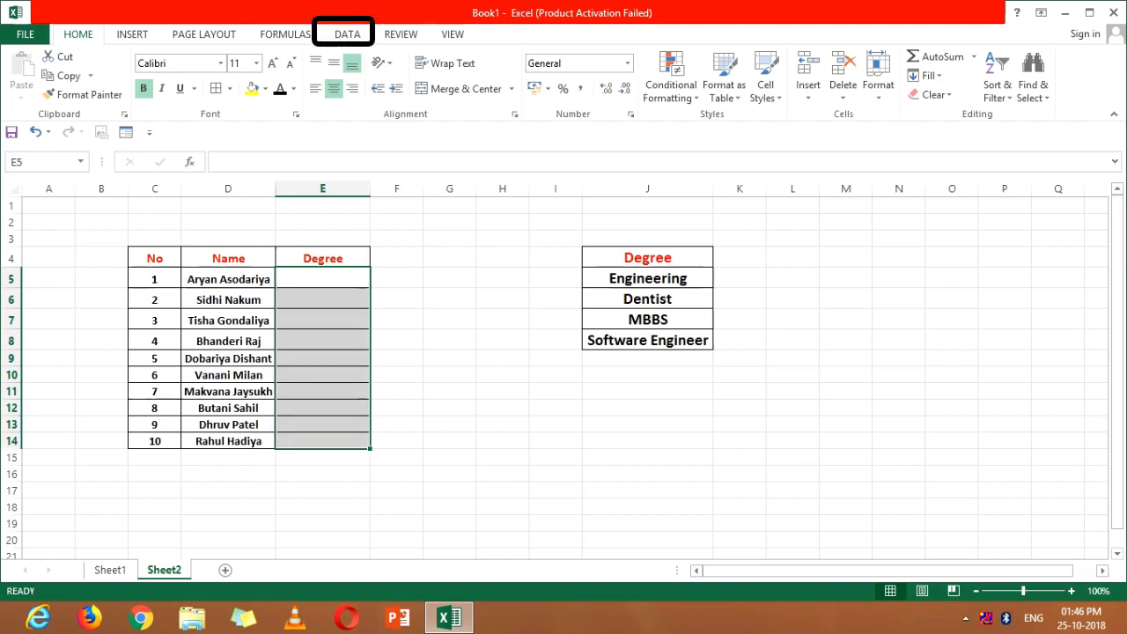
{"action": "left_click", "coordinate": [347, 33]}
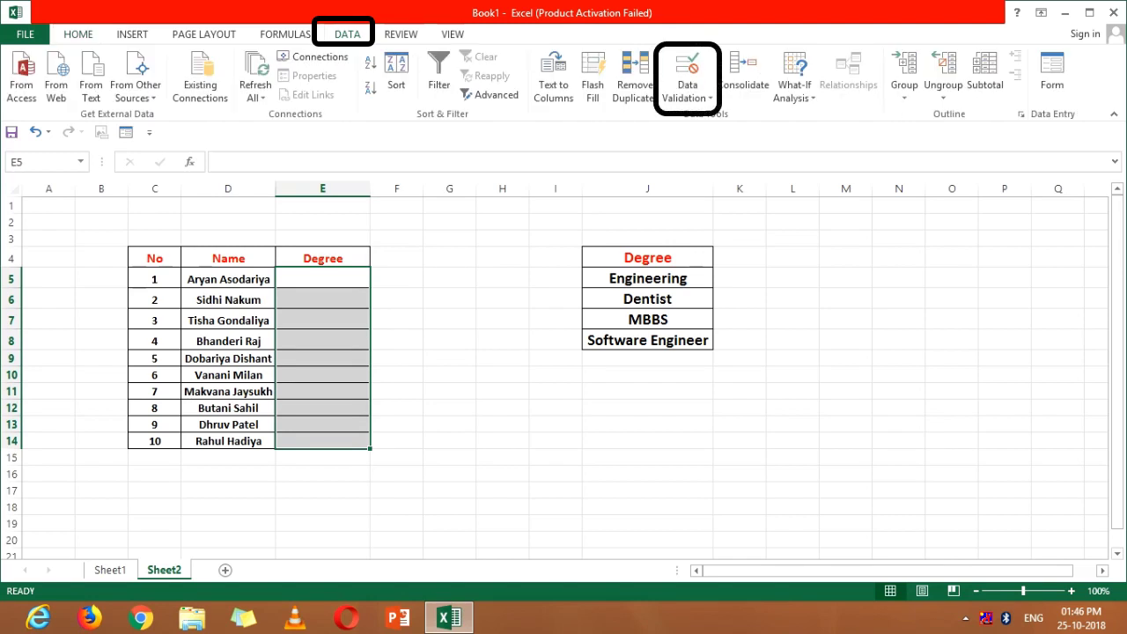
{"action": "left_click", "coordinate": [687, 91]}
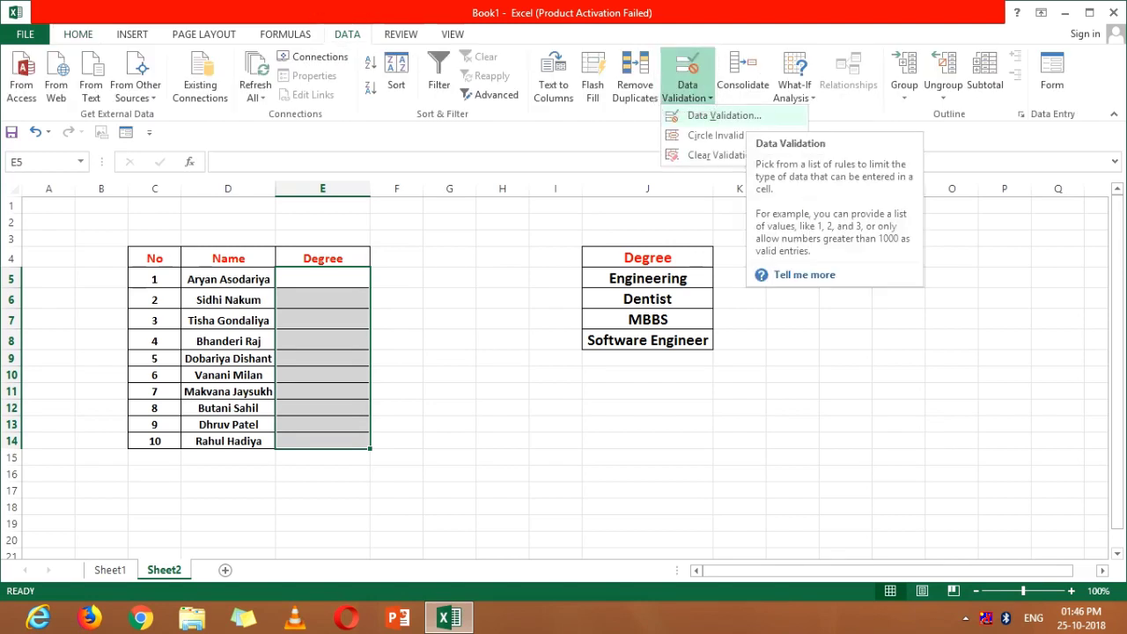
{"action": "left_click", "coordinate": [723, 116]}
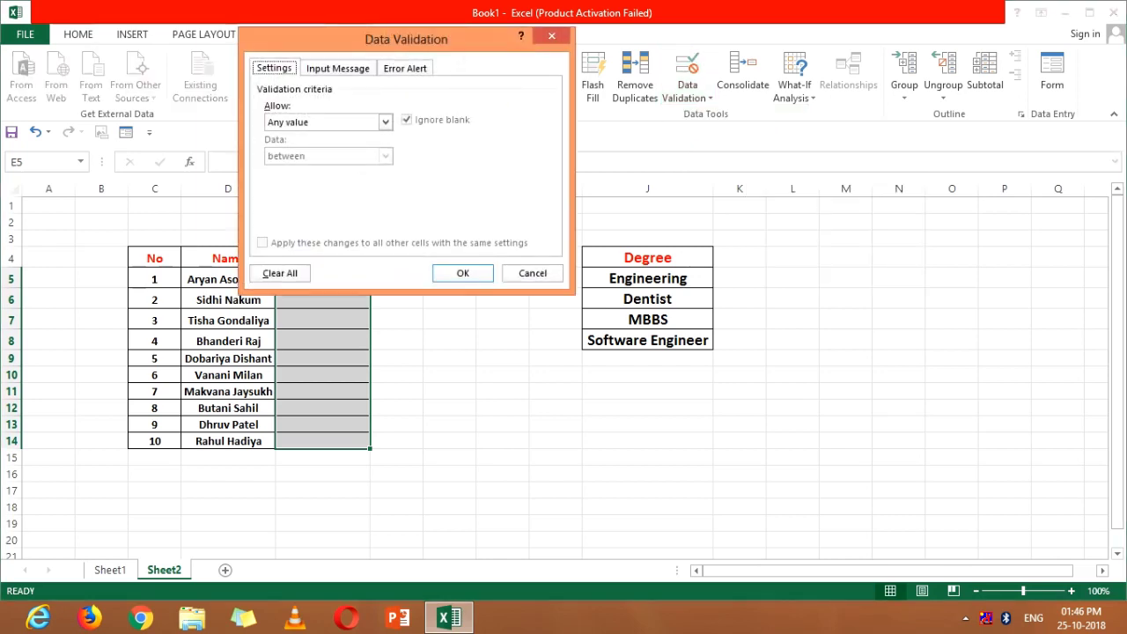
Move the Data Validation dialog to the right, clear of the student table
{"action": "mouse_move", "coordinate": [406, 39]}
{"action": "left_mouse_down"}
{"action": "mouse_move", "coordinate": [859, 219]}
{"action": "mouse_move", "coordinate": [927, 185]}
{"action": "left_mouse_up"}
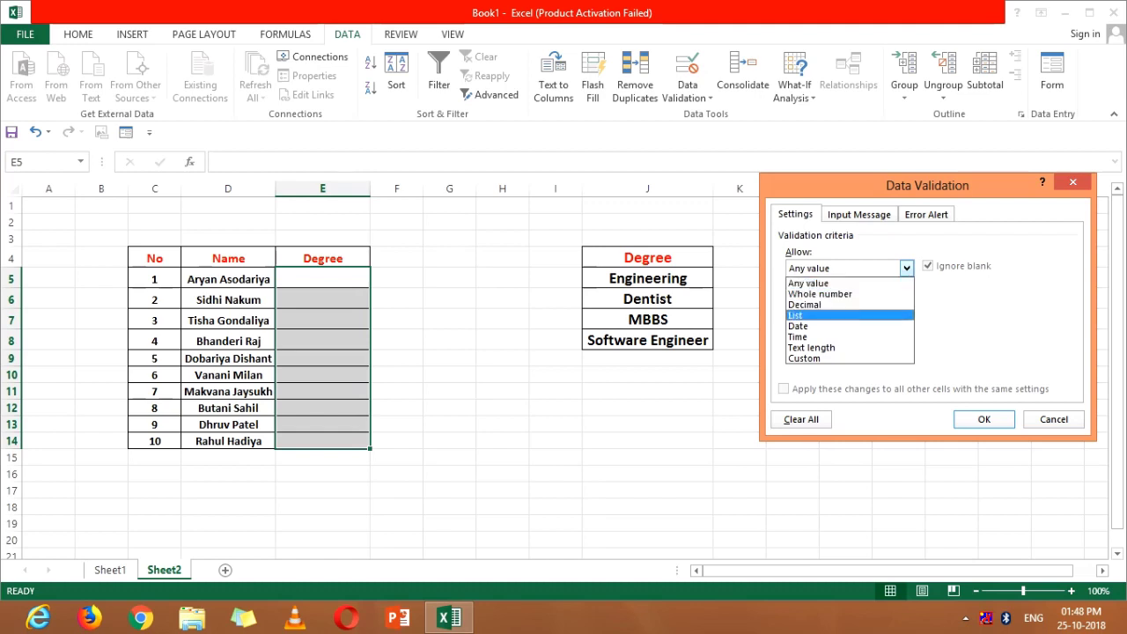
Set Allow to List with source J5:J8 and apply it to the Degree cells
{"action": "key", "text": "Return"}
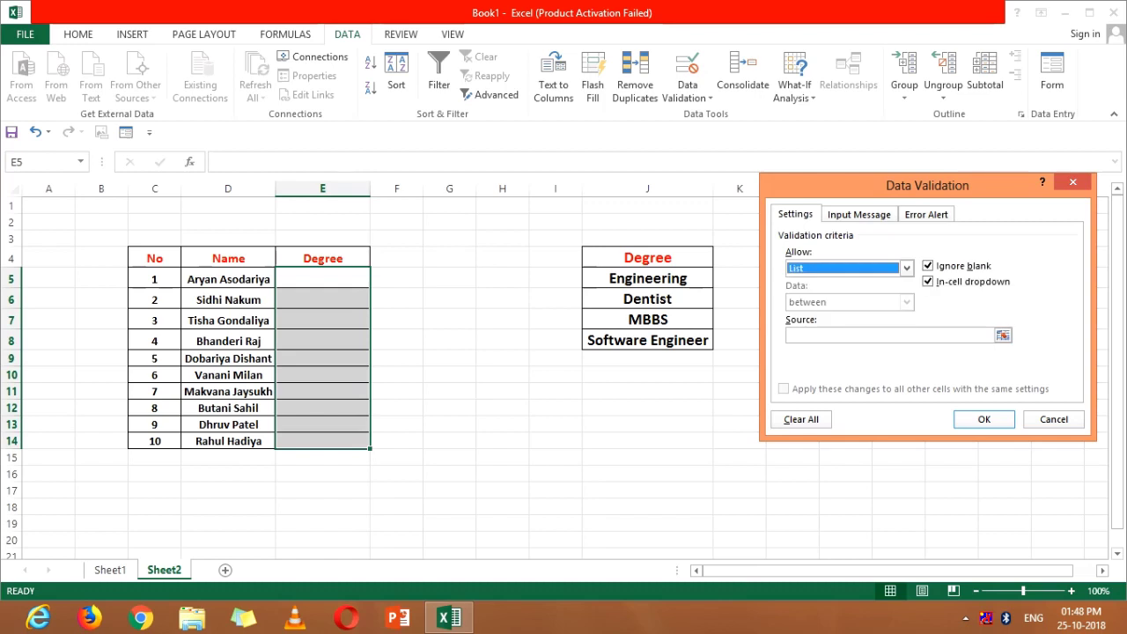
{"action": "left_click", "coordinate": [889, 335]}
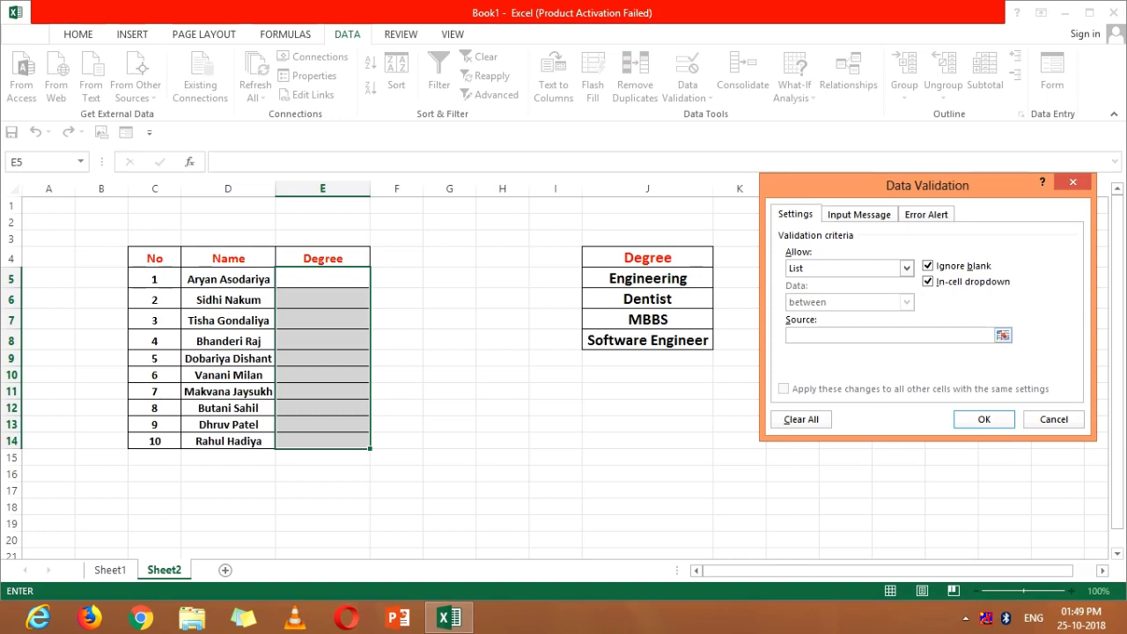
{"action": "left_click_drag", "start_coordinate": [648, 278], "coordinate": [704, 344]}
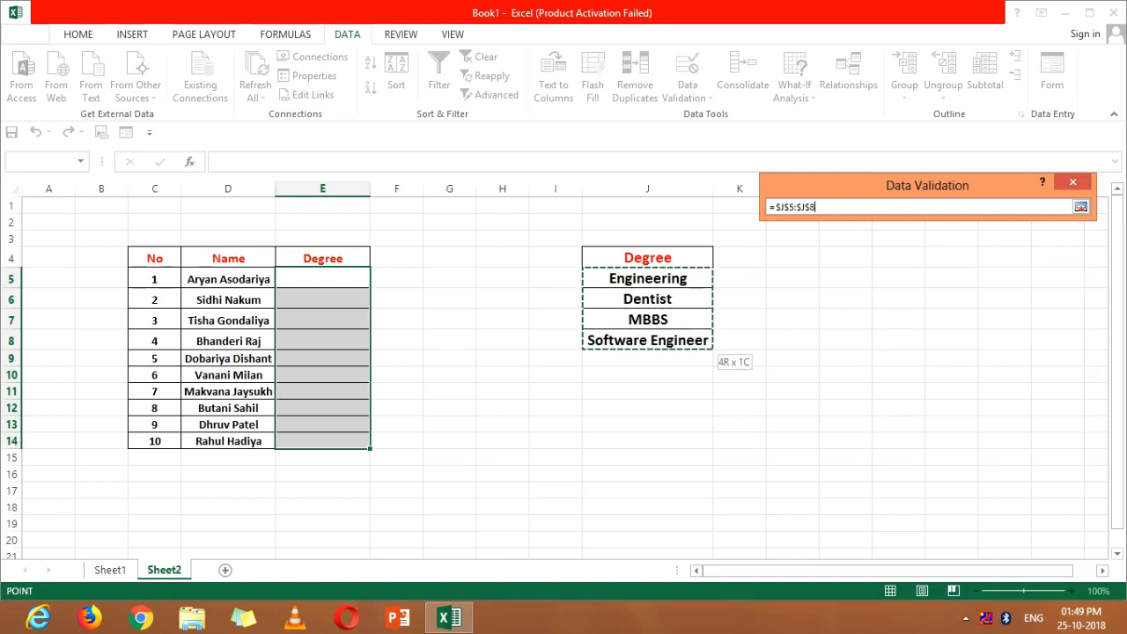
{"action": "left_click_drag", "start_coordinate": [704, 343], "coordinate": [705, 343]}
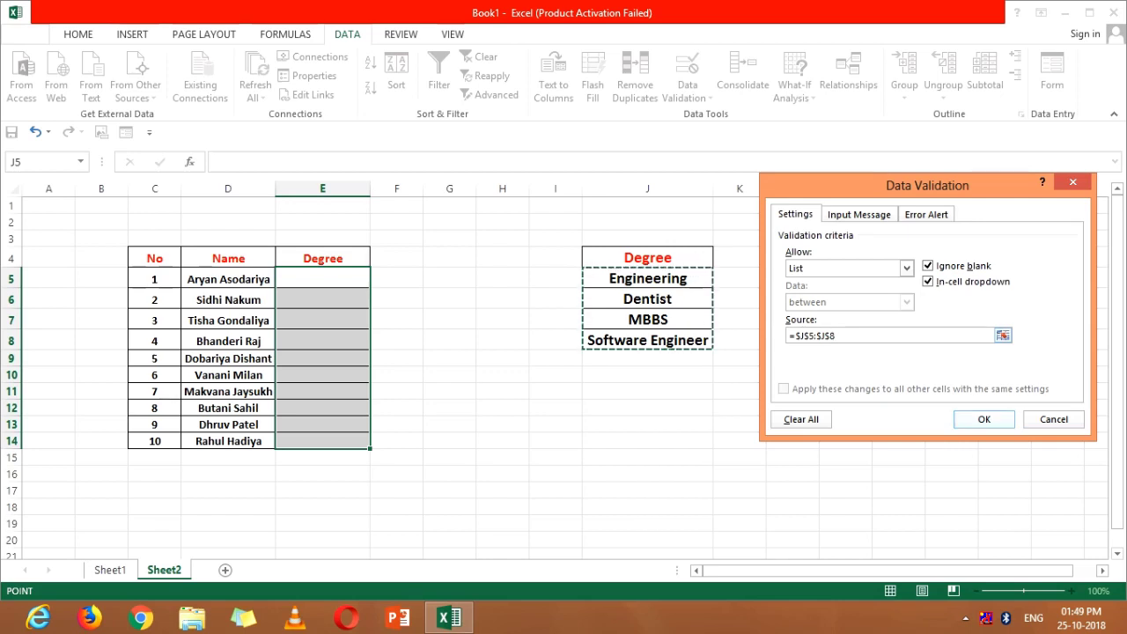
{"action": "left_click", "coordinate": [983, 419]}
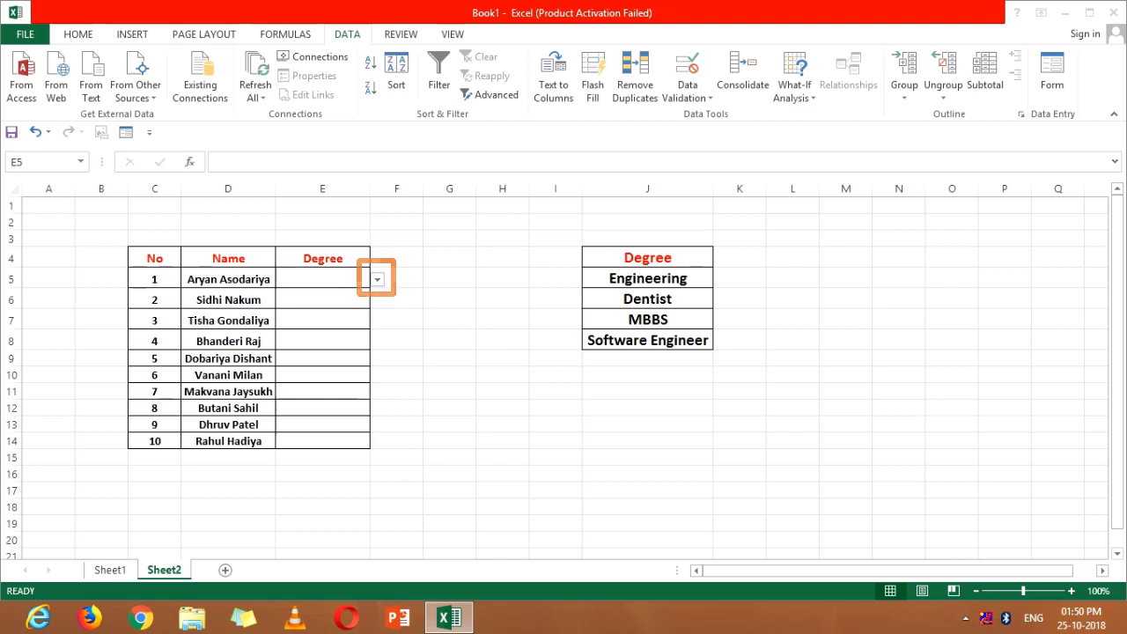
Pick MBBS for E5 and Dentist for E6 from the degree dropdown
{"action": "left_click_drag", "start_coordinate": [322, 279], "coordinate": [322, 441]}
{"action": "key", "text": "alt+Down"}
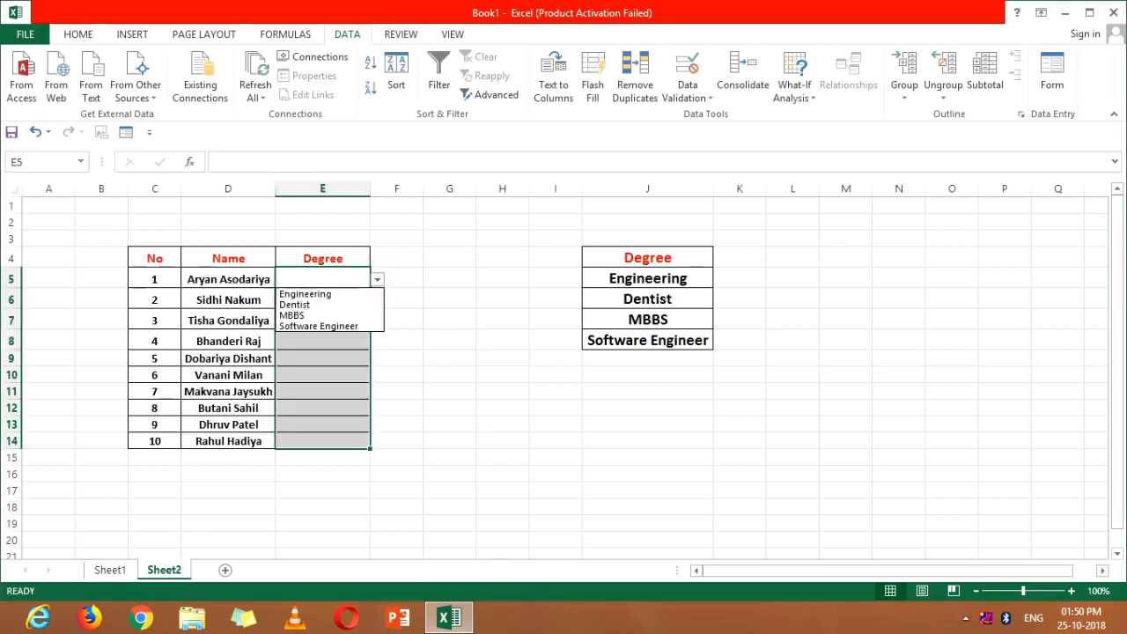
{"action": "key", "text": "Down"}
{"action": "key", "text": "Down"}
{"action": "key", "text": "Down"}
{"action": "key", "text": "Up"}
{"action": "key", "text": "Up"}
{"action": "key", "text": "Down"}
{"action": "key", "text": "Down"}
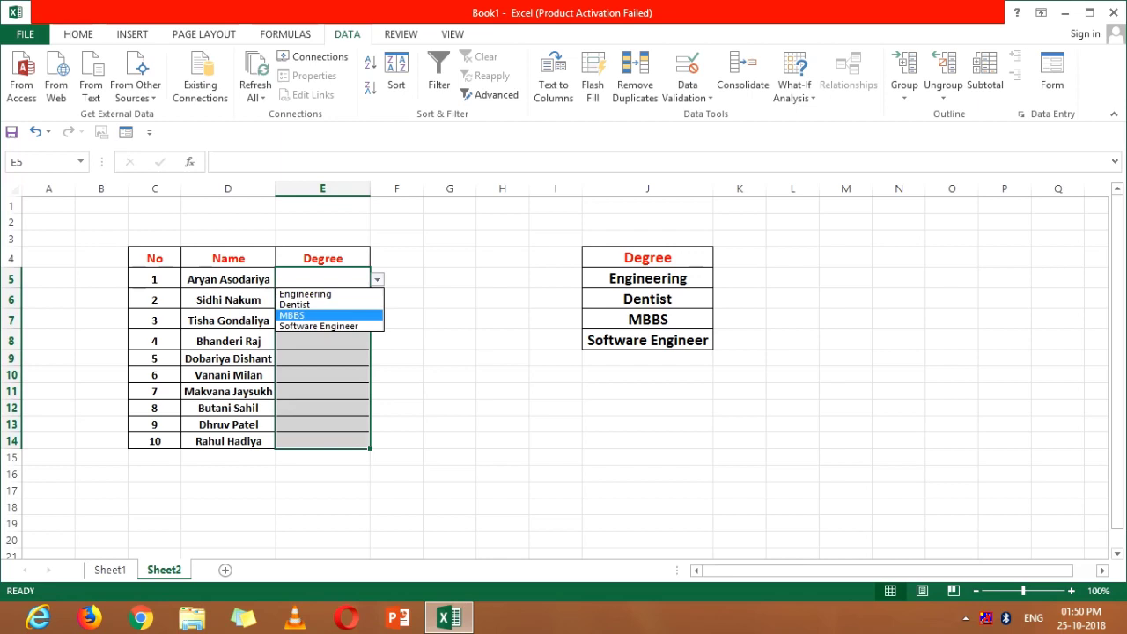
{"action": "key", "text": "Return"}
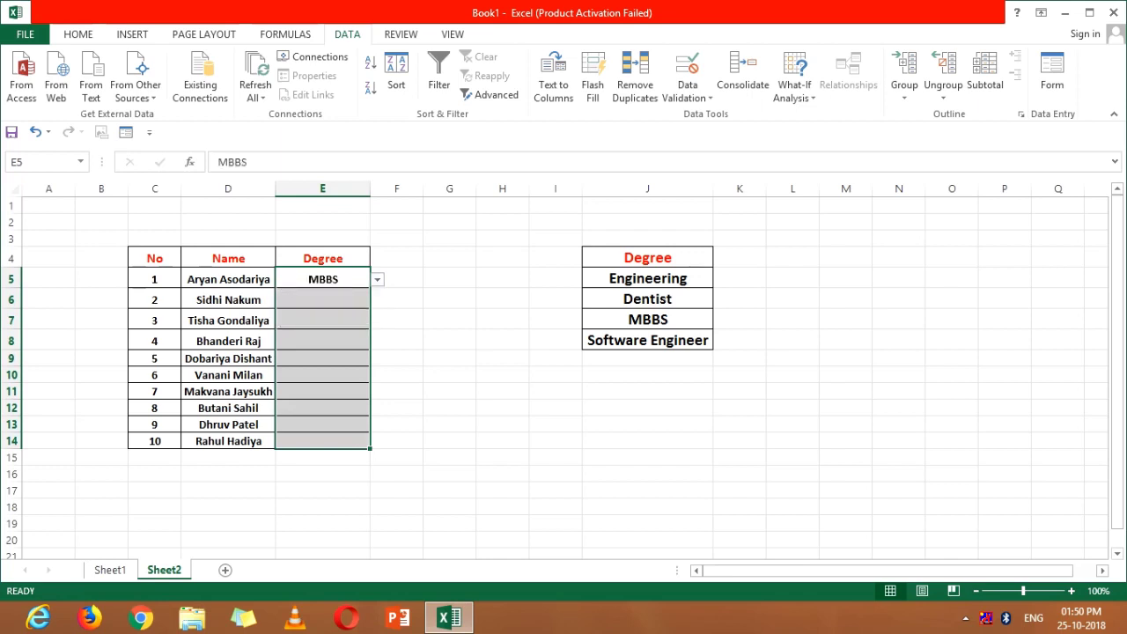
{"action": "left_click", "coordinate": [323, 299]}
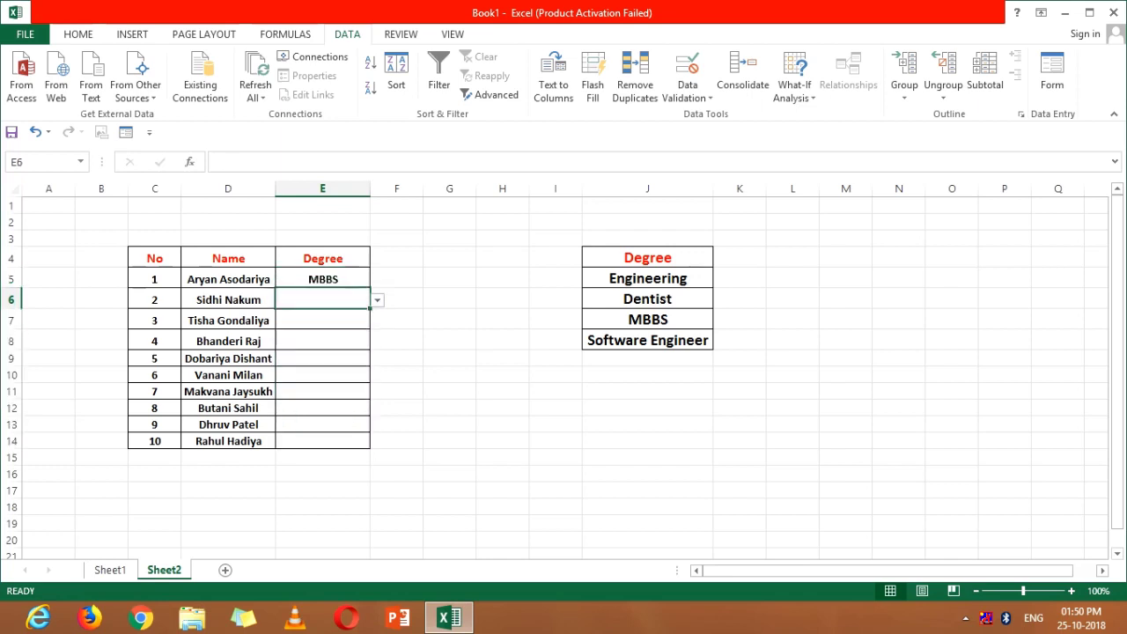
{"action": "key", "text": "alt+Down"}
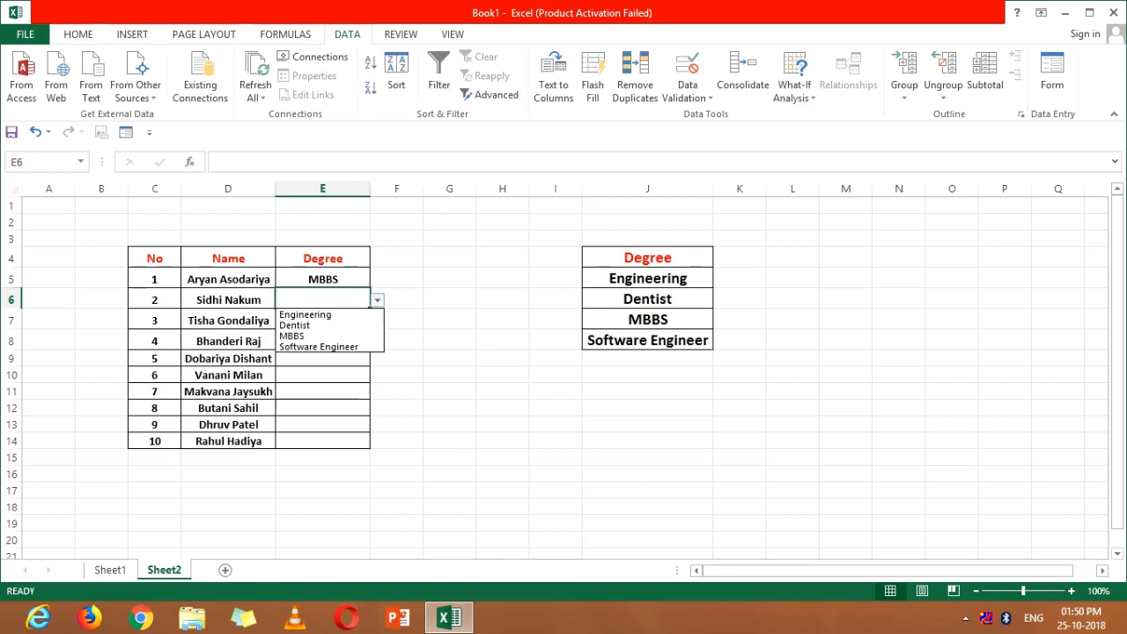
{"action": "key", "text": "Down"}
{"action": "key", "text": "Down"}
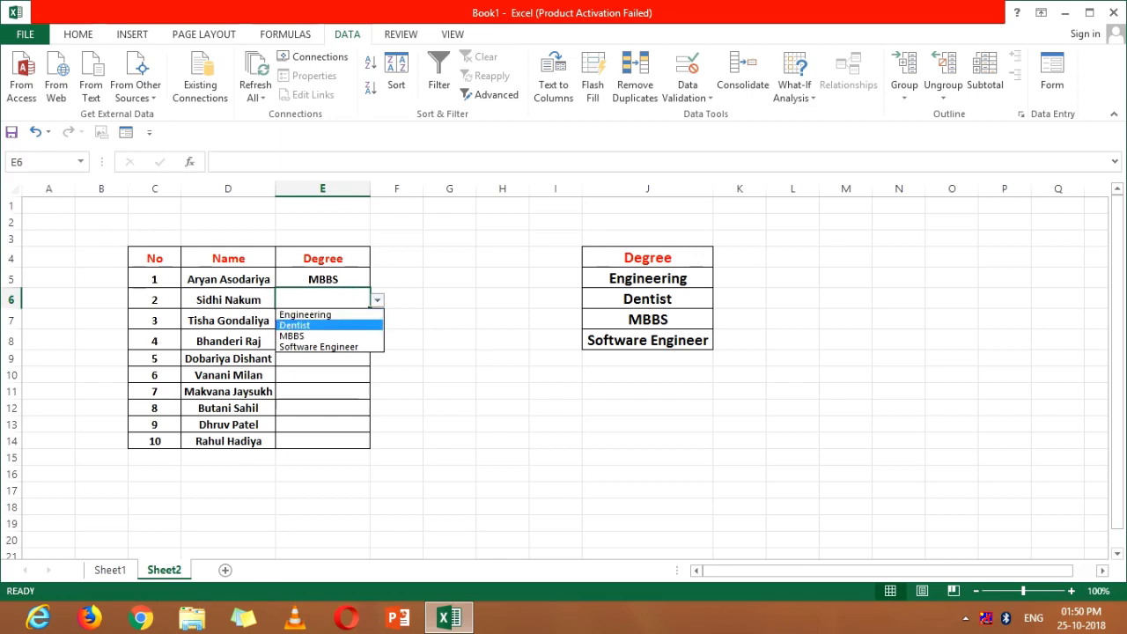
{"action": "key", "text": "Return"}
{"action": "key", "text": "Return"}
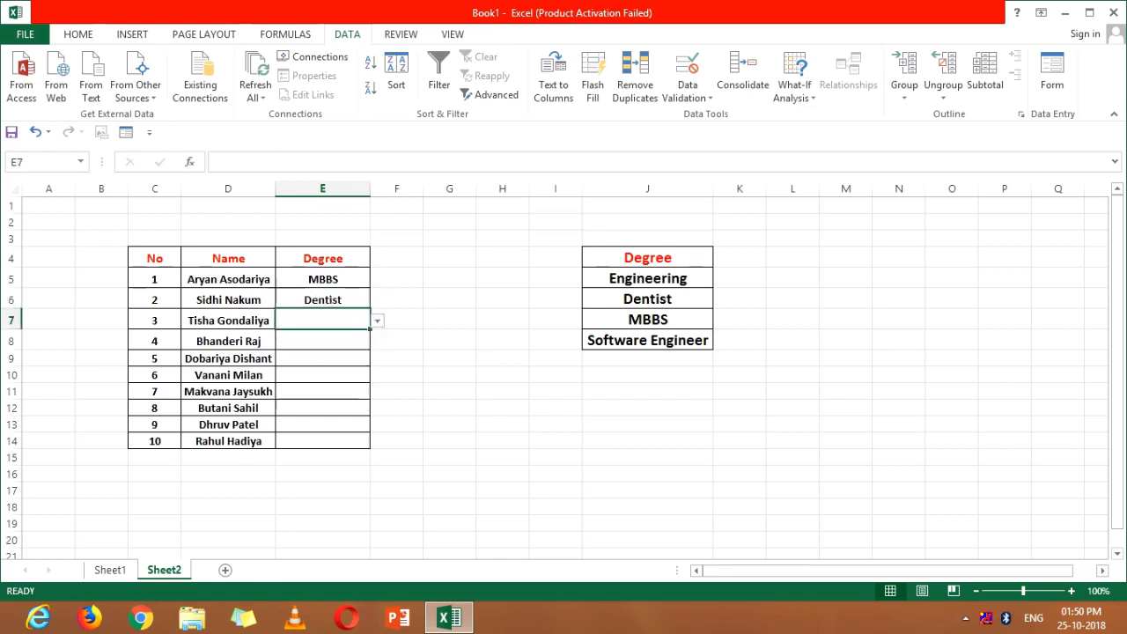
{"action": "key", "text": "alt+Down"}
{"action": "key", "text": "Down"}
{"action": "key", "text": "Down"}
{"action": "key", "text": "Down"}
{"action": "key", "text": "Return"}
Choose MBBS, Software Engineer, Engineering and MBBS for E7 through E10
{"action": "key", "text": "Return"}
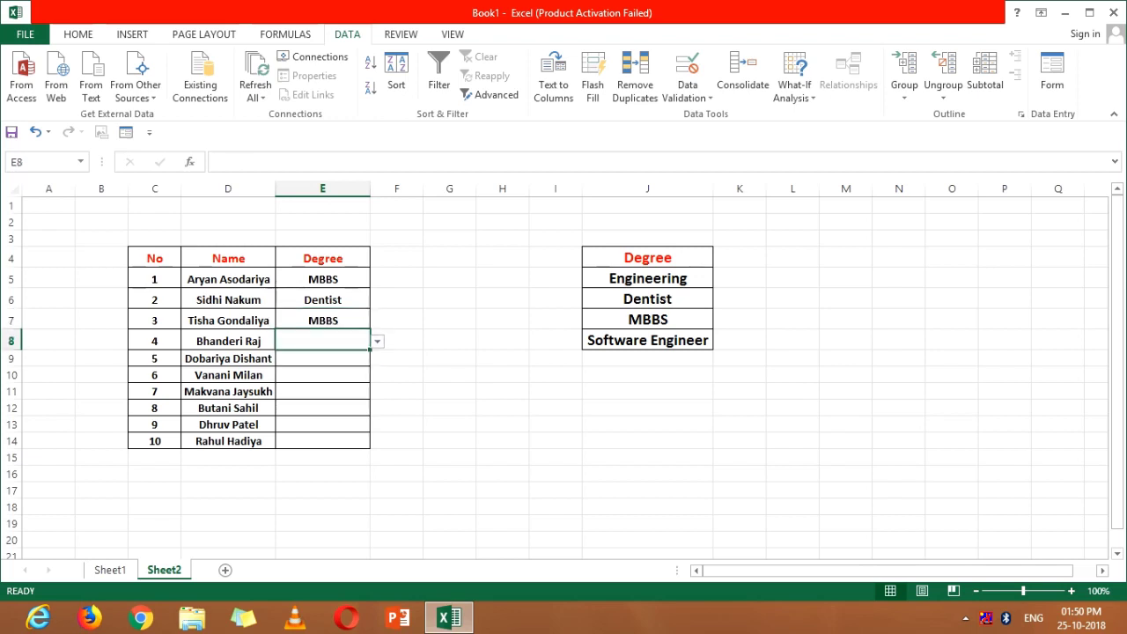
{"action": "key", "text": "alt+Down"}
{"action": "key", "text": "Down"}
{"action": "key", "text": "Down"}
{"action": "key", "text": "Down"}
{"action": "key", "text": "Return"}
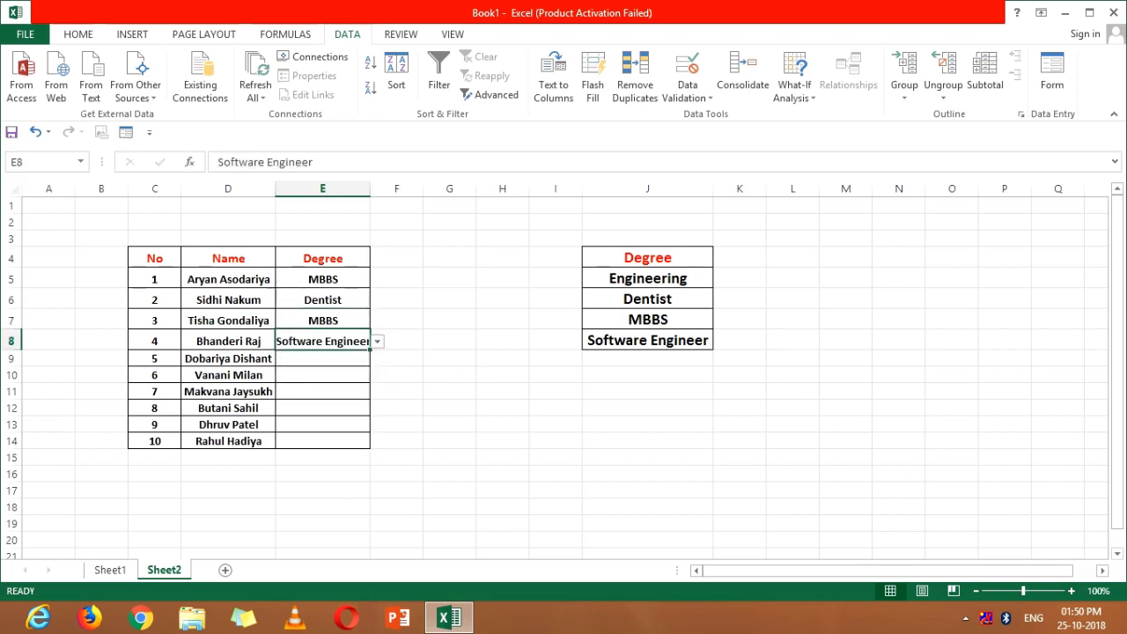
{"action": "key", "text": "Return"}
{"action": "key", "text": "alt+Down"}
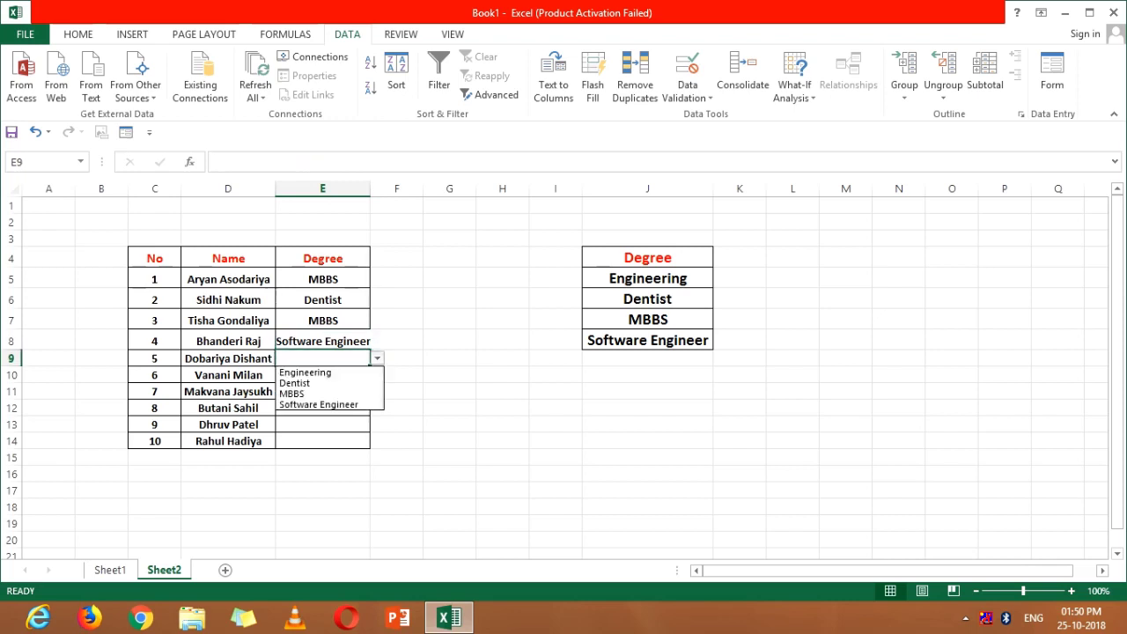
{"action": "key", "text": "Down"}
{"action": "key", "text": "Return"}
{"action": "key", "text": "Return"}
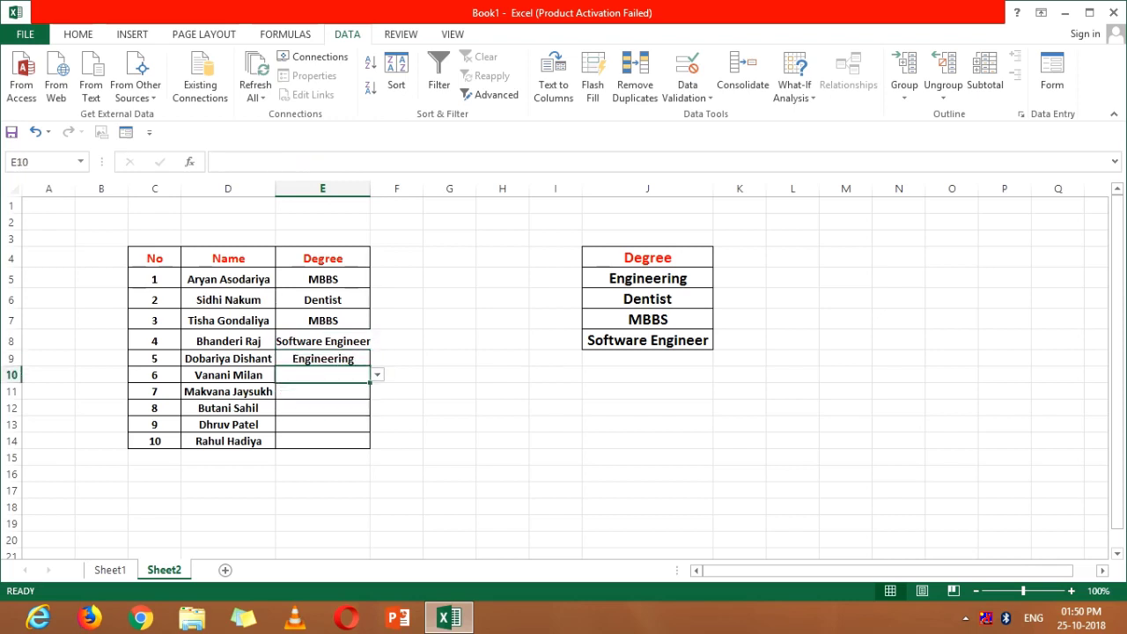
{"action": "key", "text": "alt+Down"}
{"action": "key", "text": "Down"}
{"action": "key", "text": "Down"}
{"action": "key", "text": "Down"}
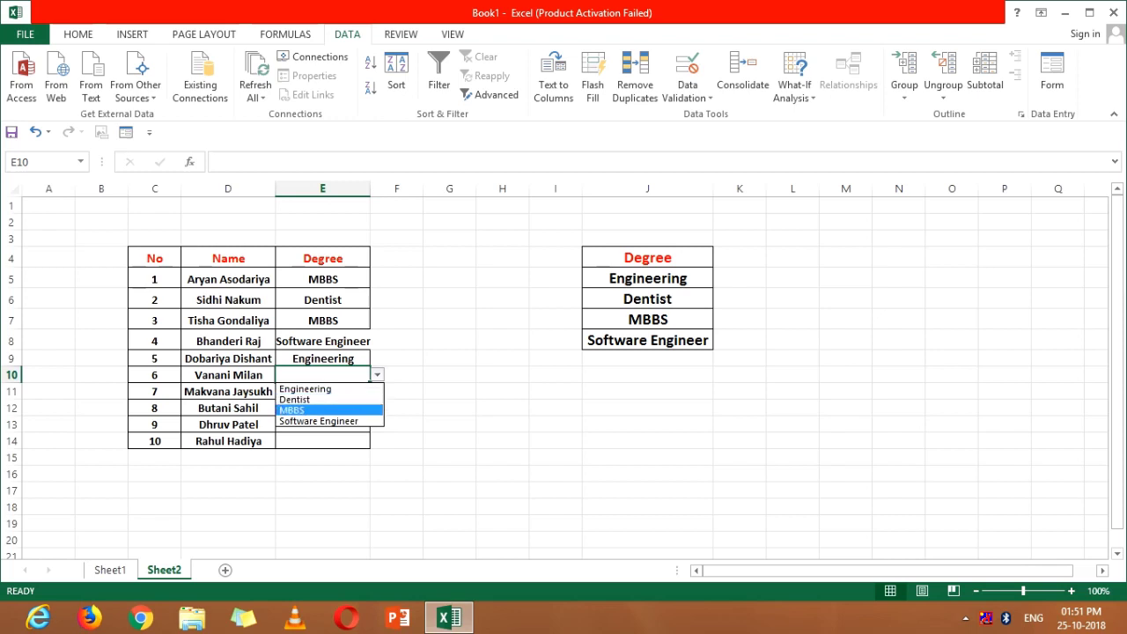
{"action": "key", "text": "Return"}
Fill E11 through E14 with Dentist, MBBS, Engineering and Software Engineer
{"action": "left_click", "coordinate": [322, 408]}
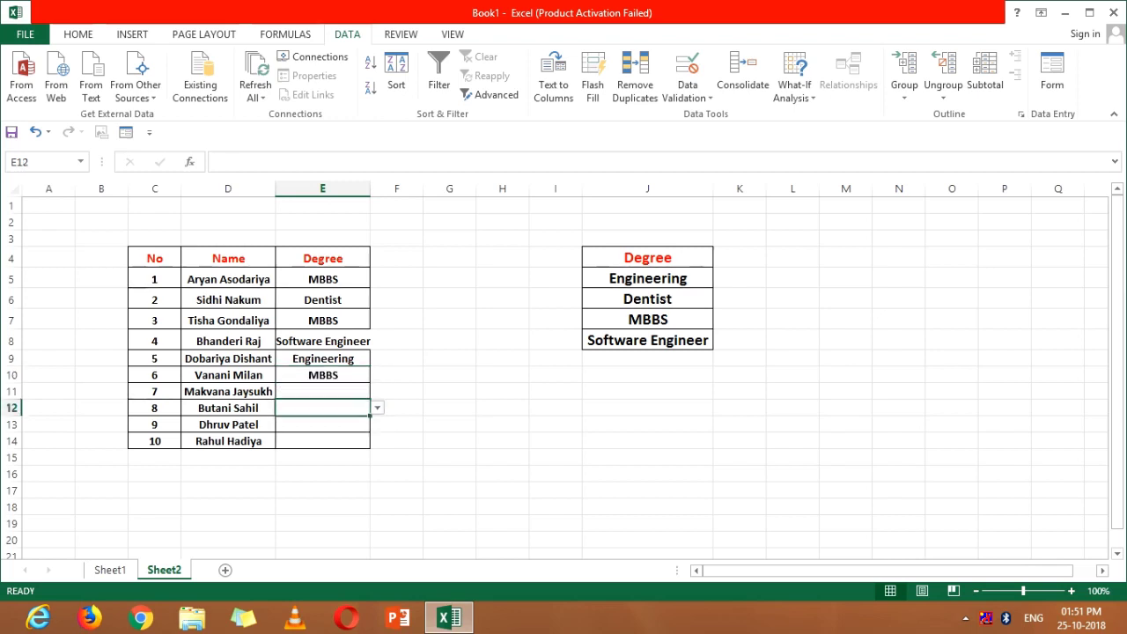
{"action": "left_click", "coordinate": [322, 391]}
{"action": "key", "text": "alt+Down"}
{"action": "key", "text": "Down"}
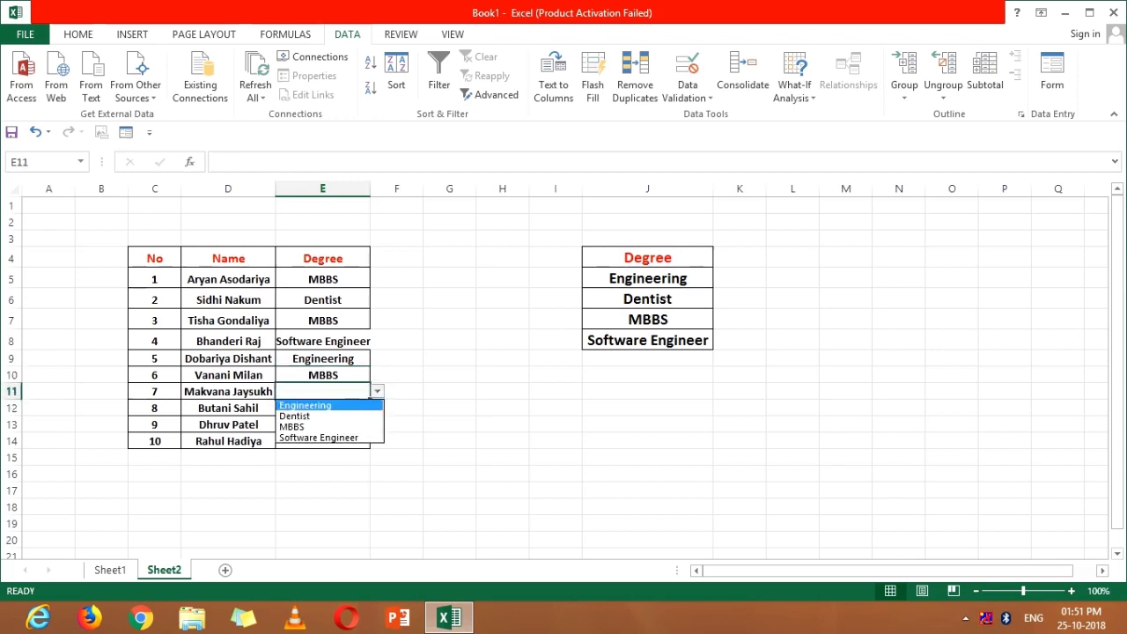
{"action": "key", "text": "Down"}
{"action": "key", "text": "Return"}
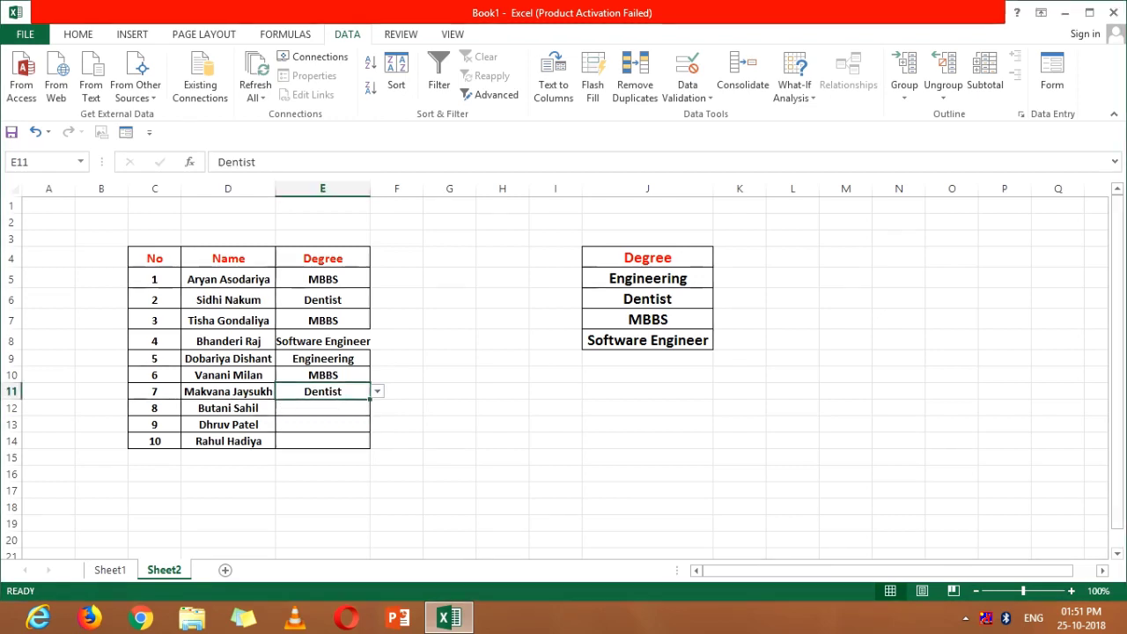
{"action": "left_click", "coordinate": [322, 408]}
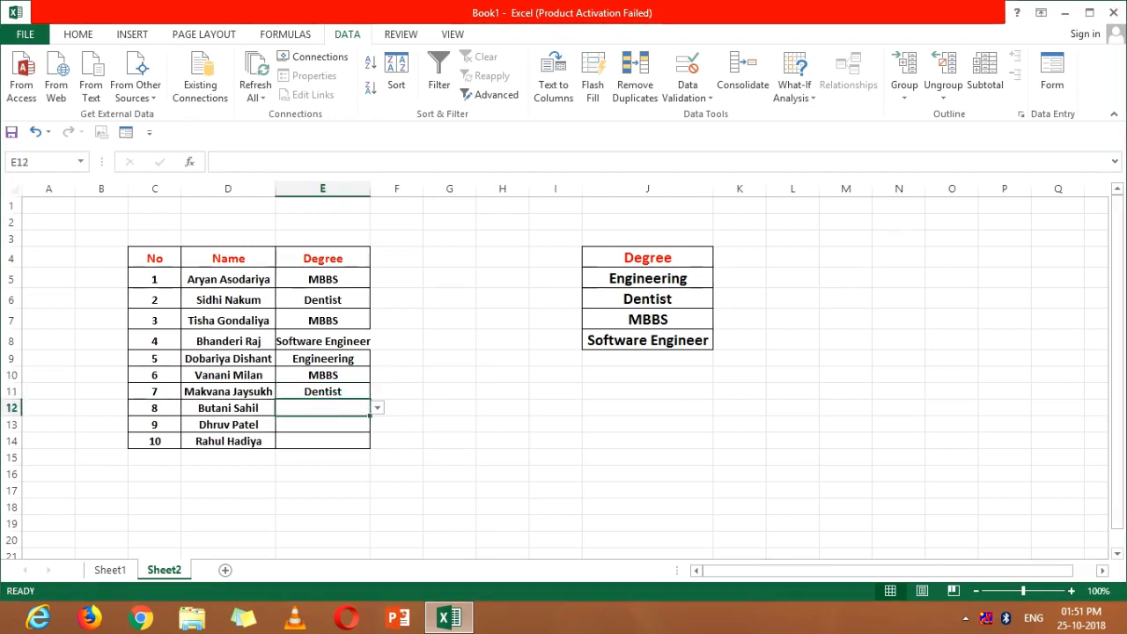
{"action": "key", "text": "alt+Down"}
{"action": "key", "text": "Down"}
{"action": "key", "text": "Down"}
{"action": "key", "text": "Down"}
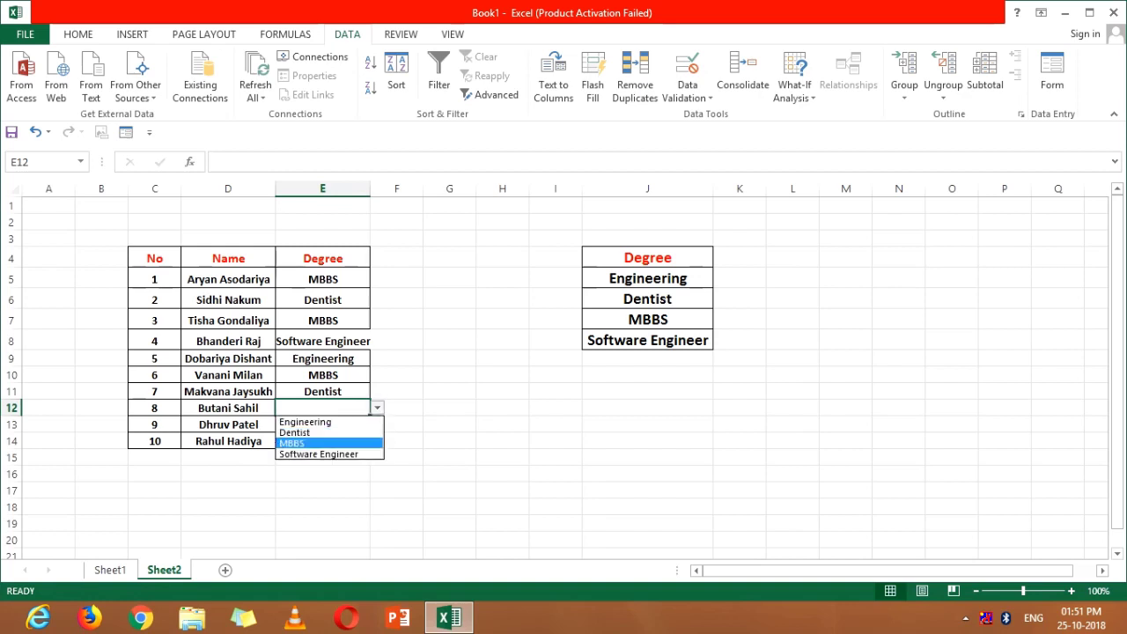
{"action": "key", "text": "Return"}
{"action": "key", "text": "Return"}
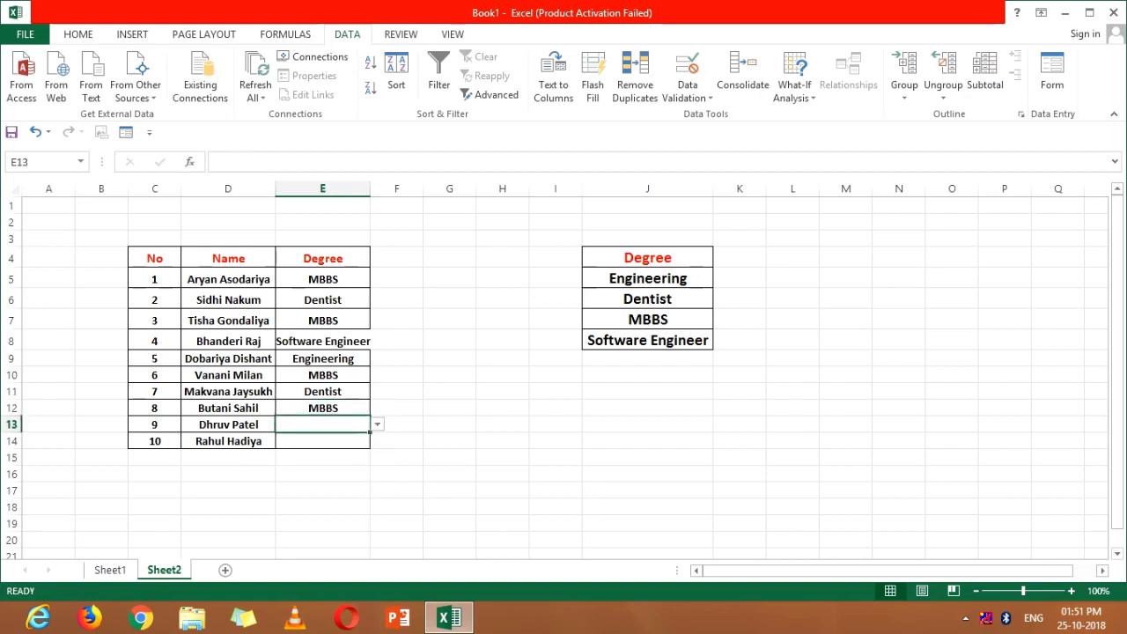
{"action": "key", "text": "alt+Down"}
{"action": "key", "text": "Return"}
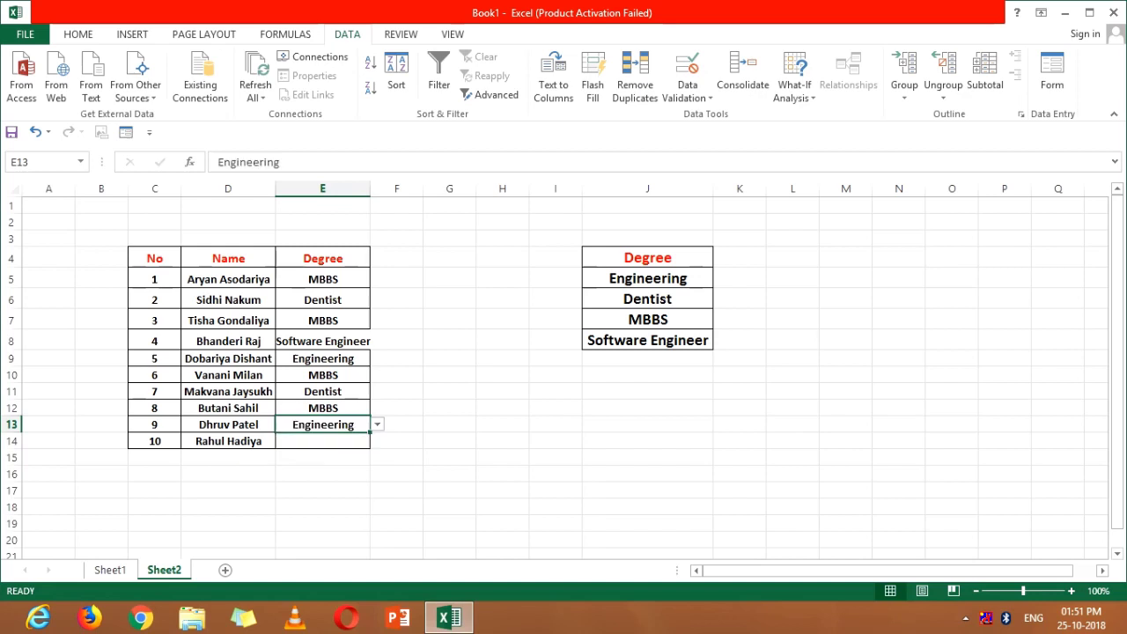
{"action": "key", "text": "Return"}
{"action": "key", "text": "alt+Down"}
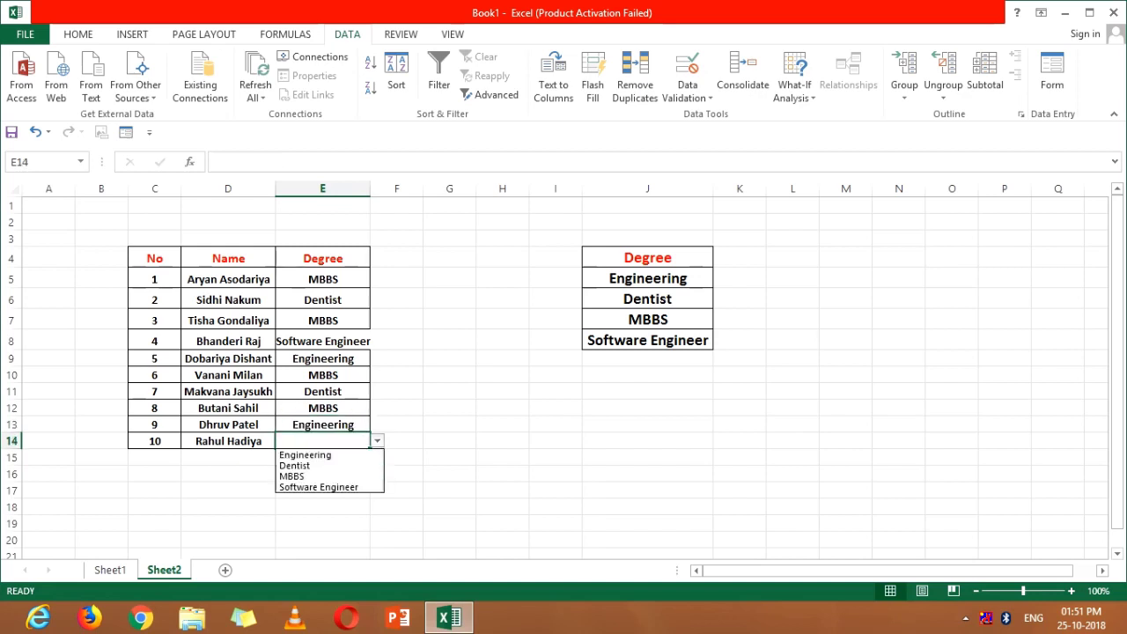
{"action": "key", "text": "Down"}
{"action": "key", "text": "Down"}
{"action": "key", "text": "Down"}
{"action": "key", "text": "Return"}
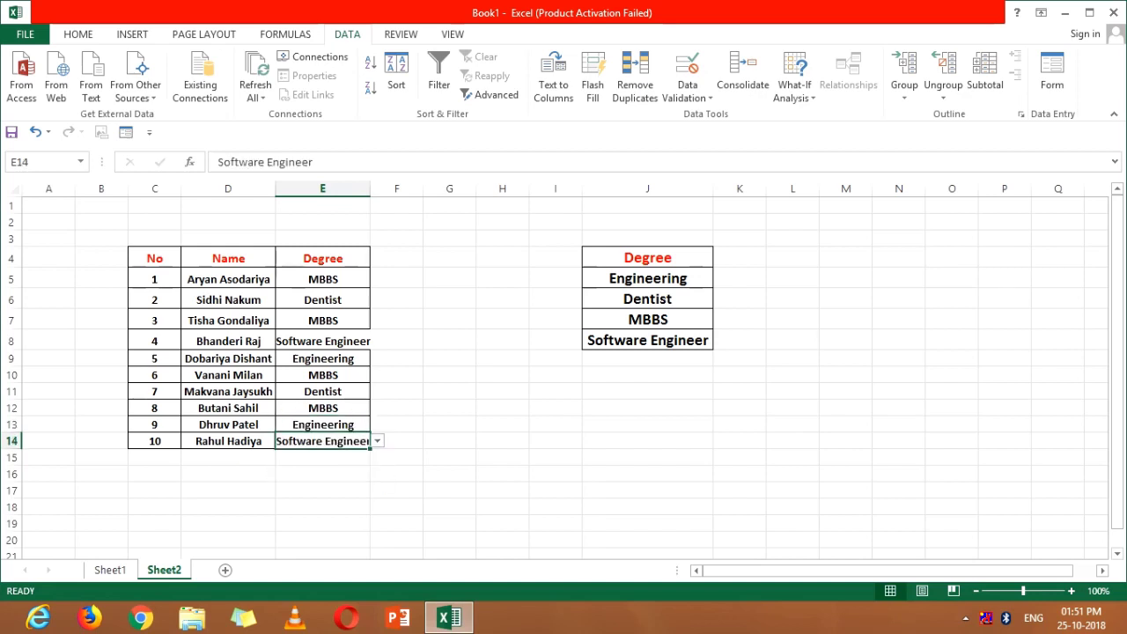
{"action": "left_click", "coordinate": [449, 474]}
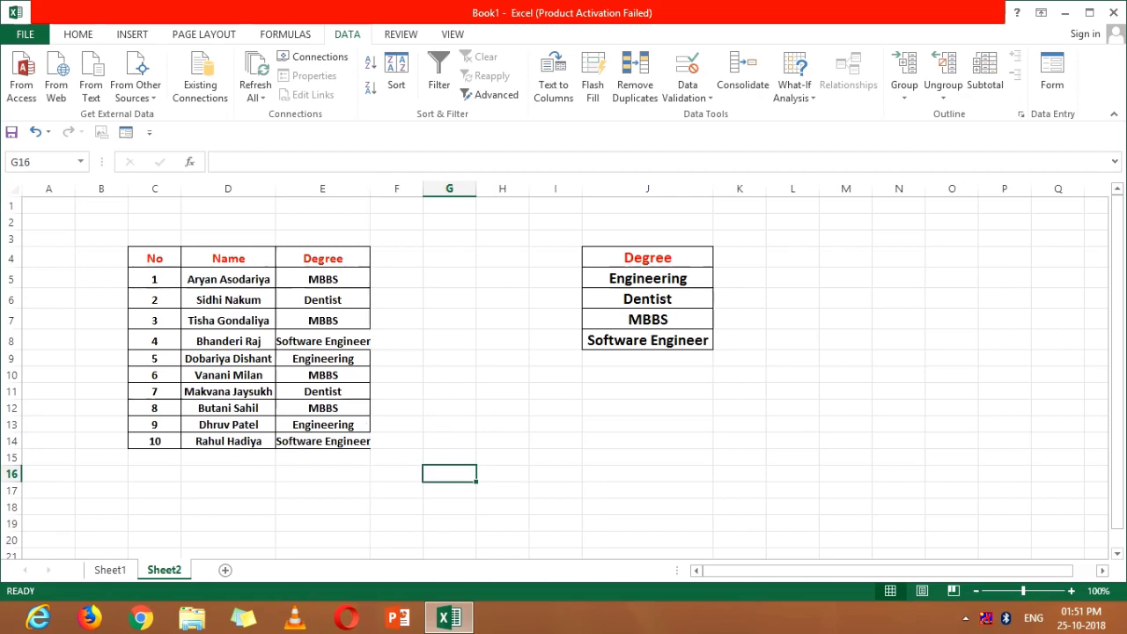
Widen column E, then enter a side list in L4:L8: Standard, 9, 10, 11, 12
{"action": "double_click", "coordinate": [370, 189]}
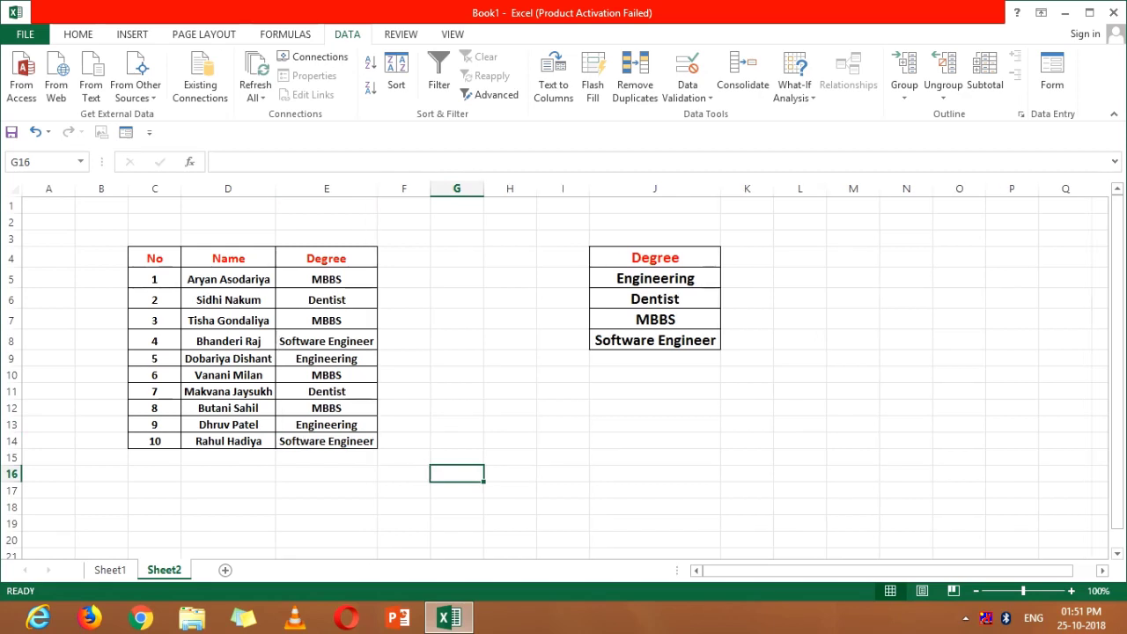
{"action": "left_click", "coordinate": [746, 278]}
{"action": "left_click", "coordinate": [799, 256]}
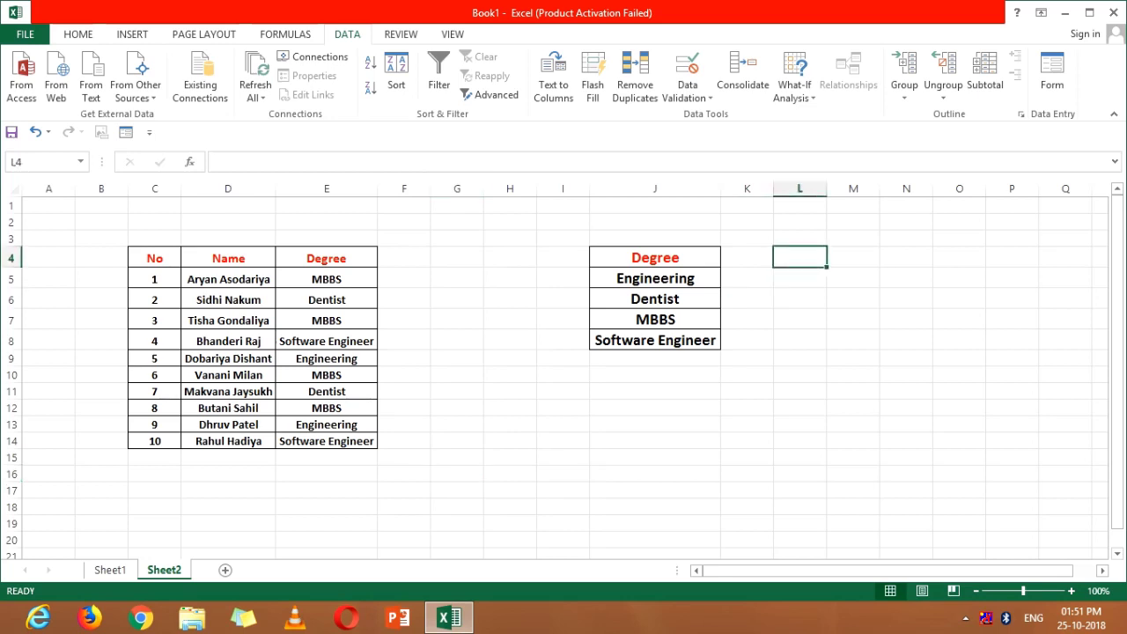
{"action": "type", "text": "Standard"}
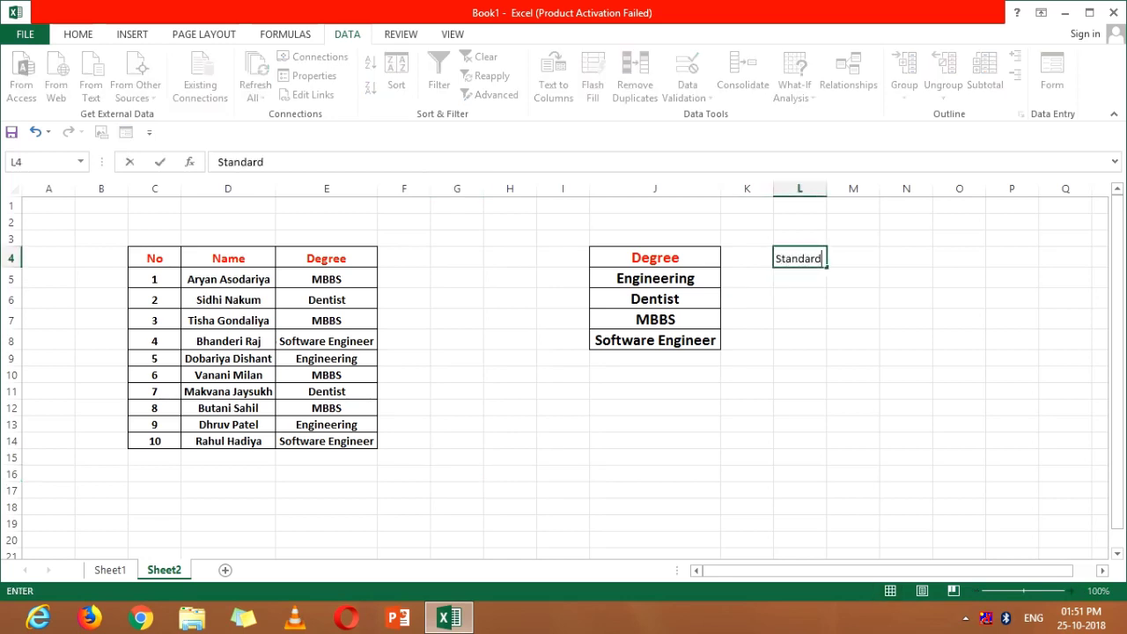
{"action": "key", "text": "Return"}
{"action": "type", "text": "9"}
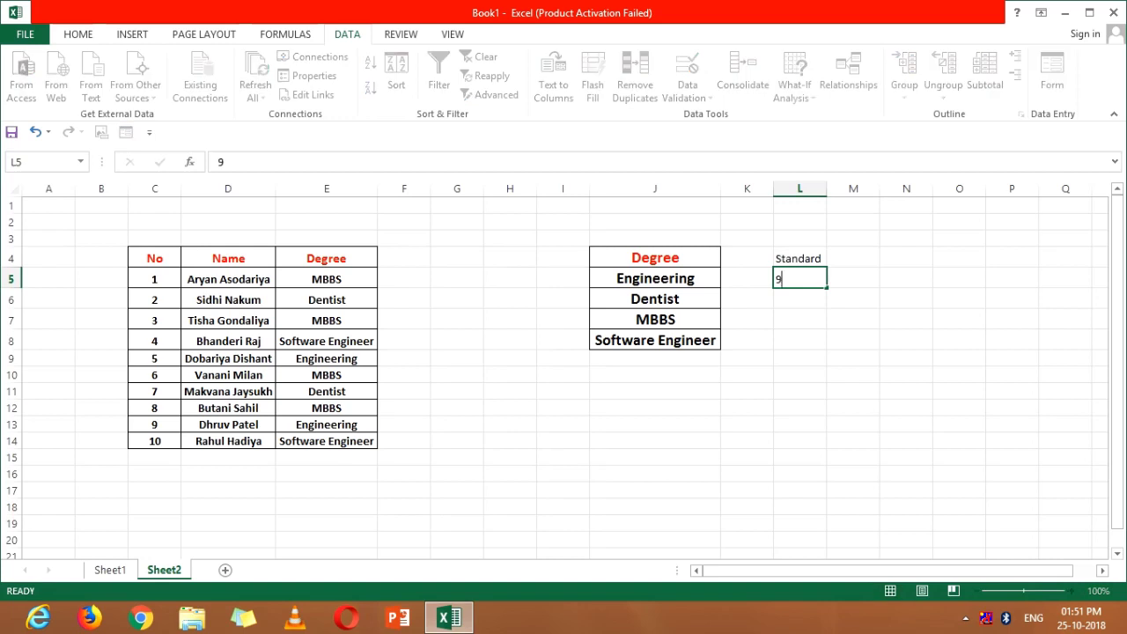
{"action": "key", "text": "Return"}
{"action": "type", "text": "10"}
{"action": "key", "text": "Return"}
{"action": "type", "text": "11"}
{"action": "key", "text": "ctrl+Return"}
{"action": "key", "text": "Return"}
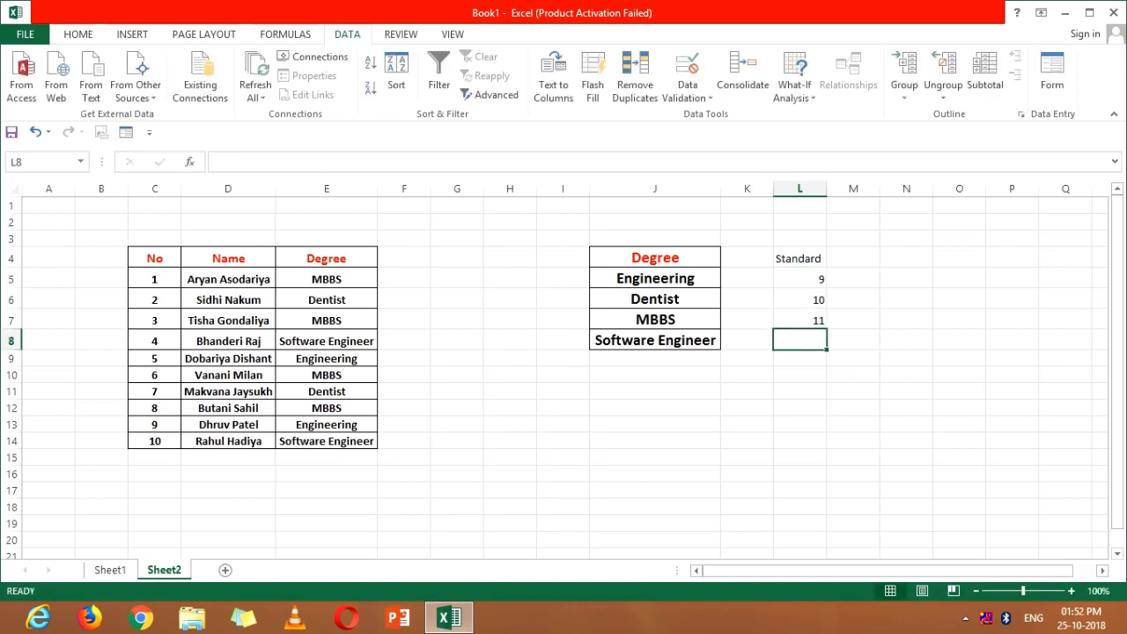
{"action": "type", "text": "12"}
{"action": "key", "text": "Return"}
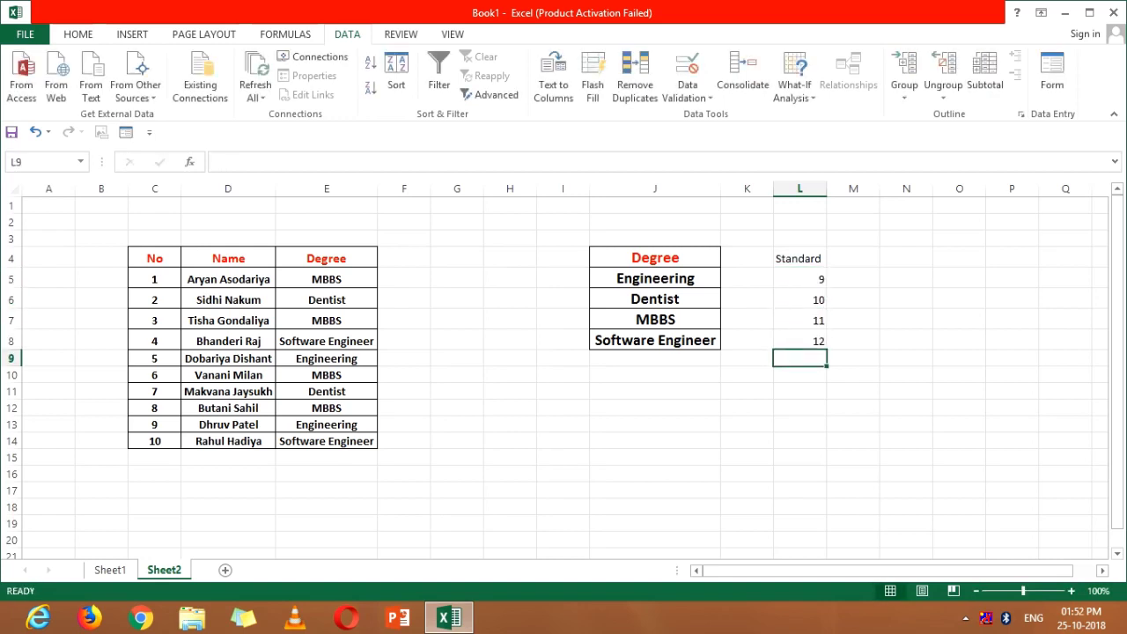
Enter the heading Standard in F4 for the table's new column
{"action": "left_click", "coordinate": [404, 258]}
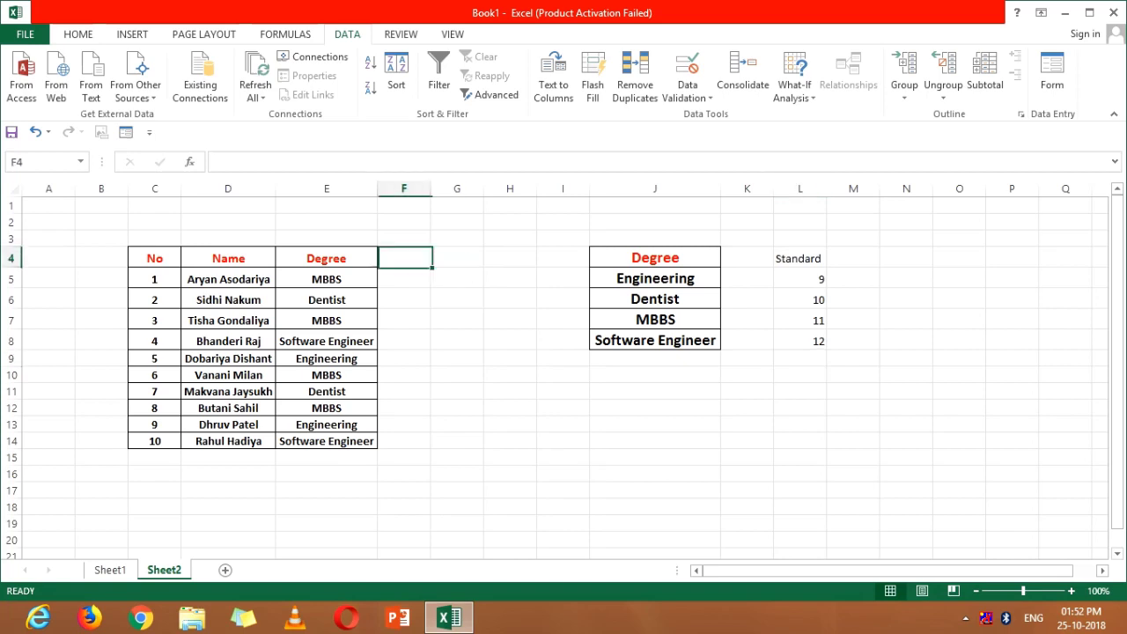
{"action": "type", "text": "Standar"}
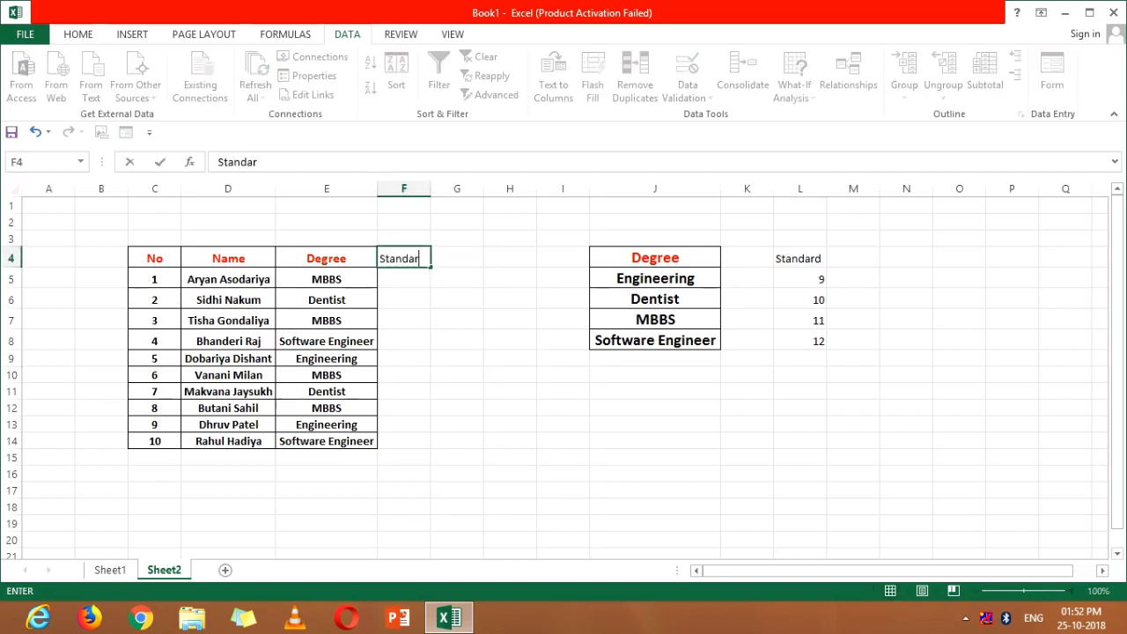
{"action": "type", "text": "d"}
{"action": "key", "text": "Return"}
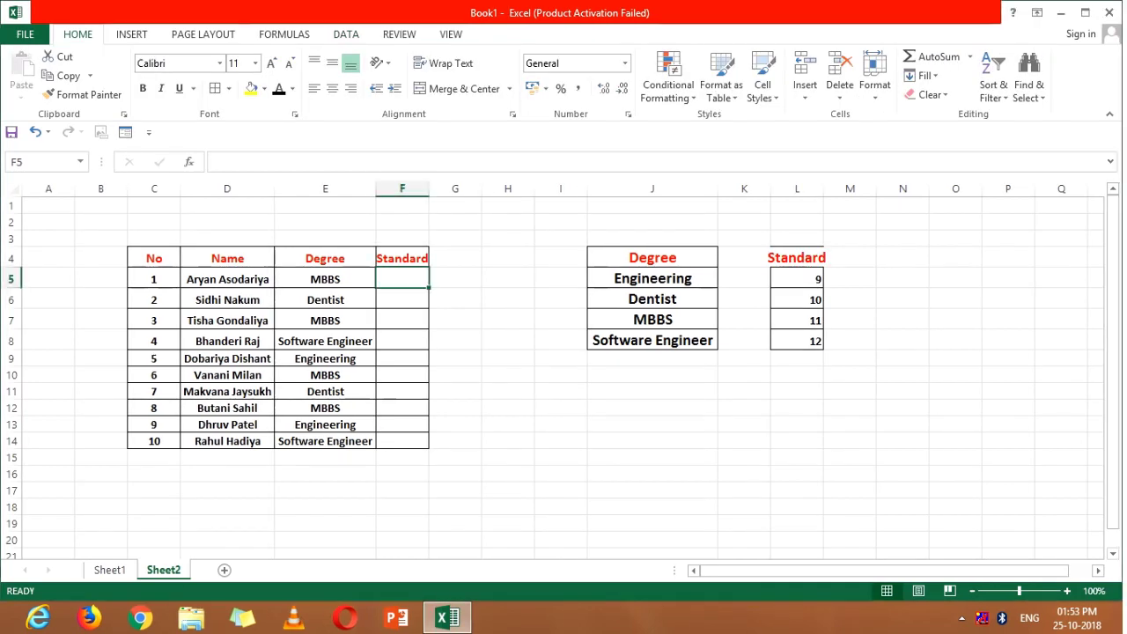
Give F5:F14 List data validation sourced from the Standard values in L5:L8
{"action": "key", "text": "shift+Down"}
{"action": "key", "text": "shift+Down"}
{"action": "key", "text": "shift+Down"}
{"action": "key", "text": "shift+Down"}
{"action": "key", "text": "shift+Down"}
{"action": "key", "text": "shift+Down"}
{"action": "key", "text": "shift+Down"}
{"action": "key", "text": "shift+Down"}
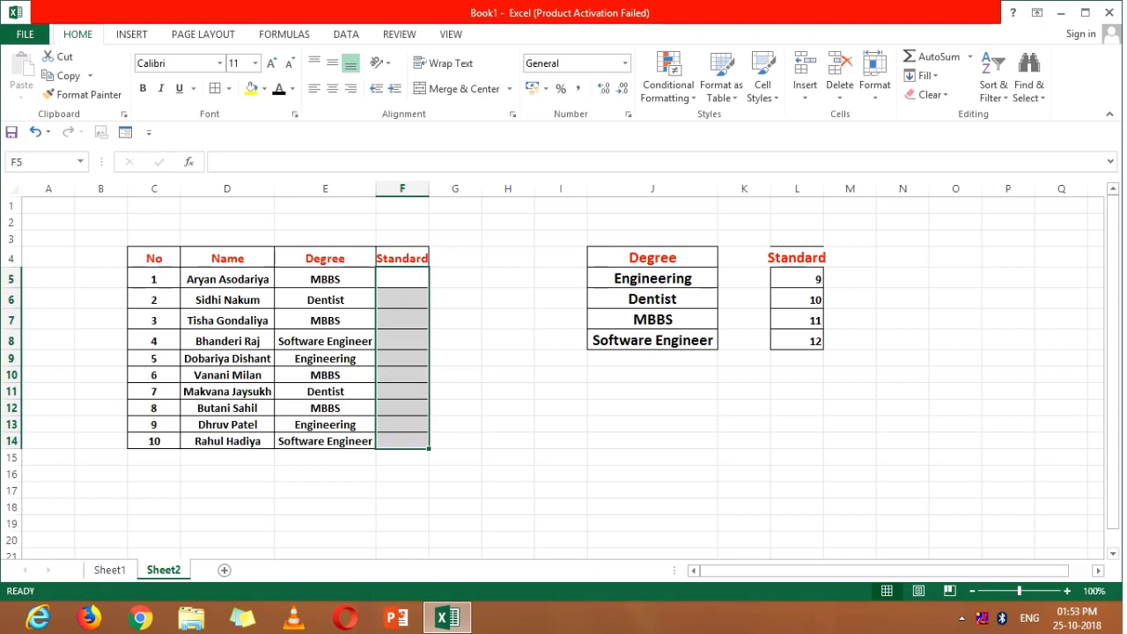
{"action": "key", "text": "alt+a"}
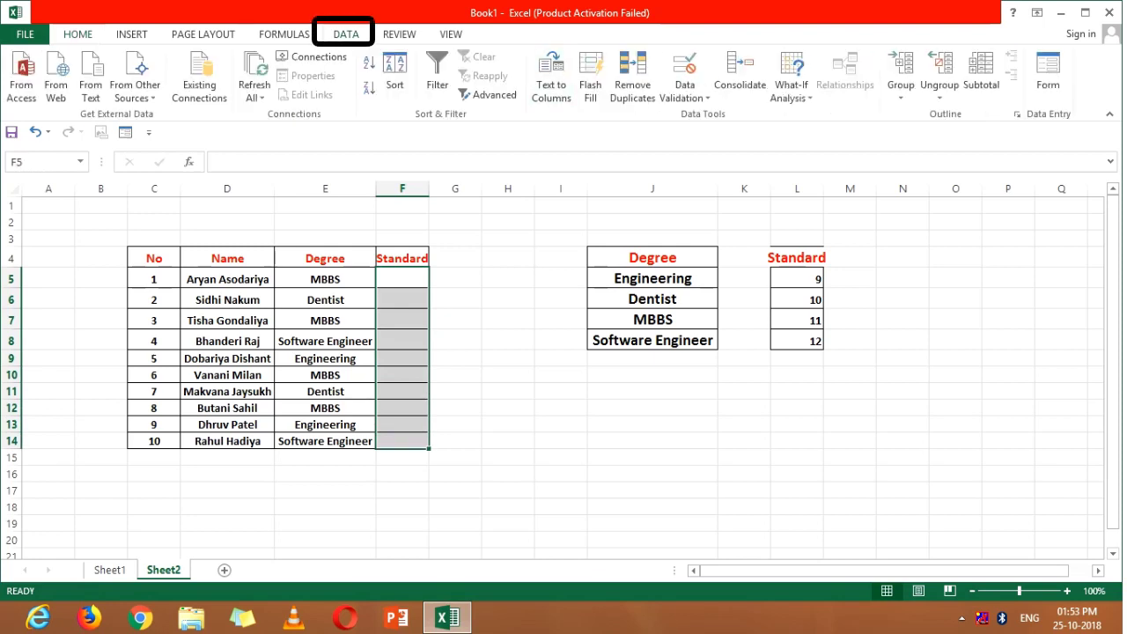
{"action": "key", "text": "v"}
{"action": "key", "text": "v"}
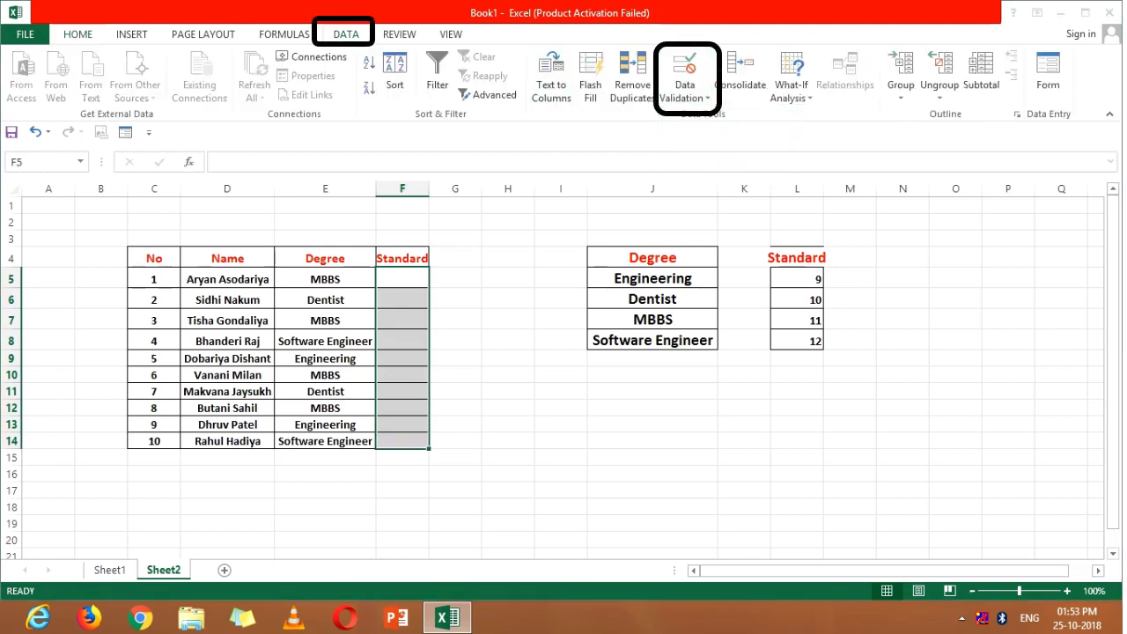
{"action": "key", "text": "alt+Down"}
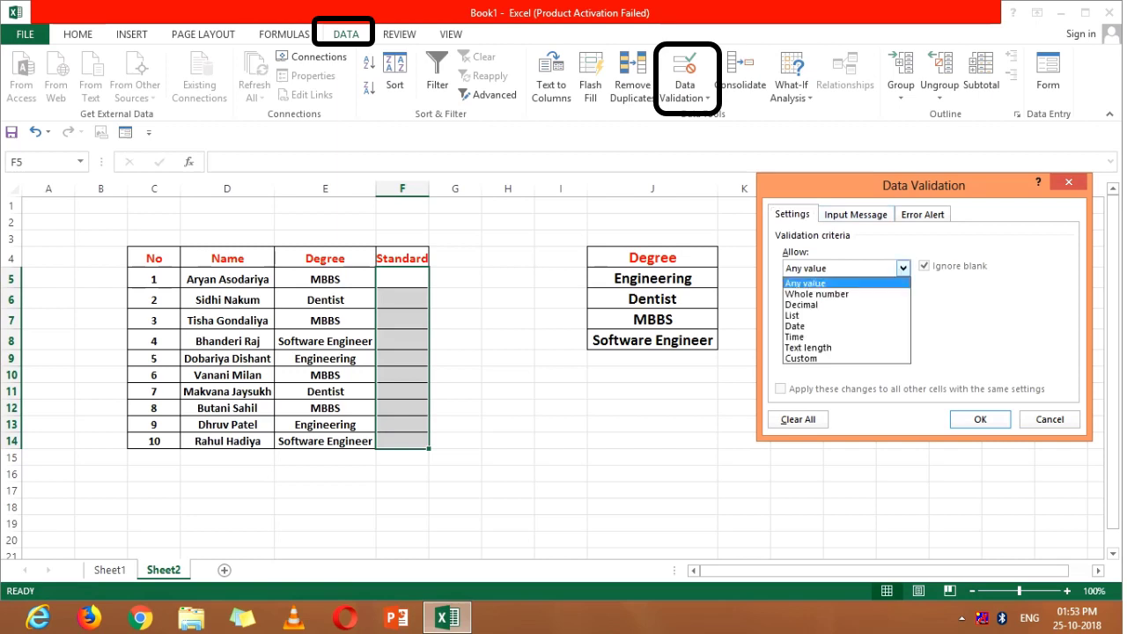
{"action": "key", "text": "Down"}
{"action": "key", "text": "Down"}
{"action": "key", "text": "Down"}
{"action": "key", "text": "Up"}
{"action": "key", "text": "Return"}
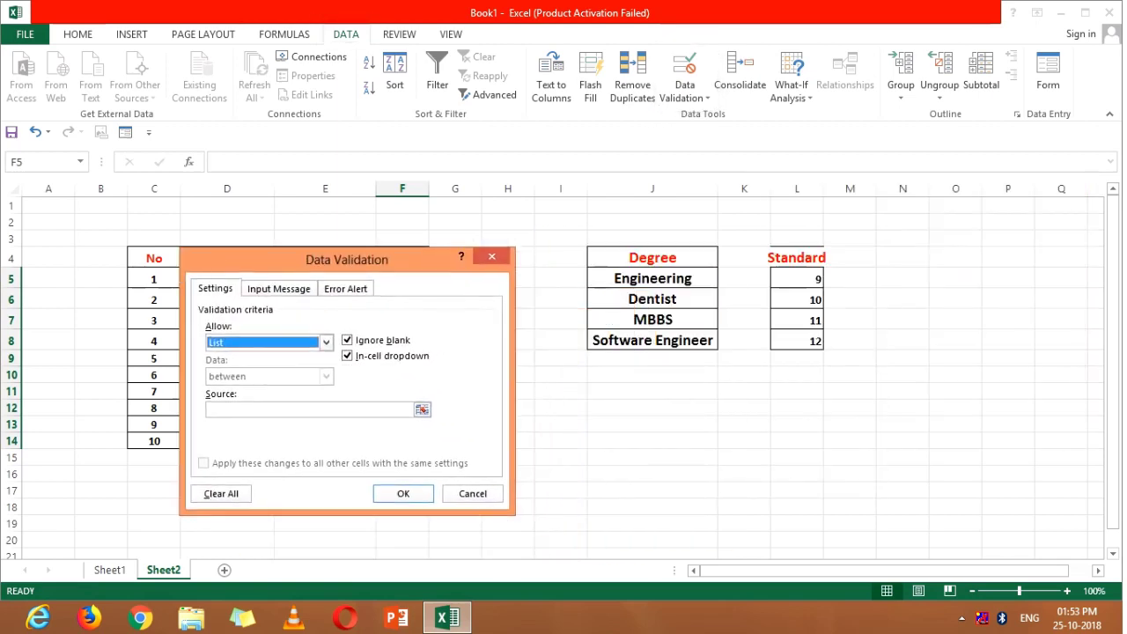
{"action": "left_click", "coordinate": [189, 337]}
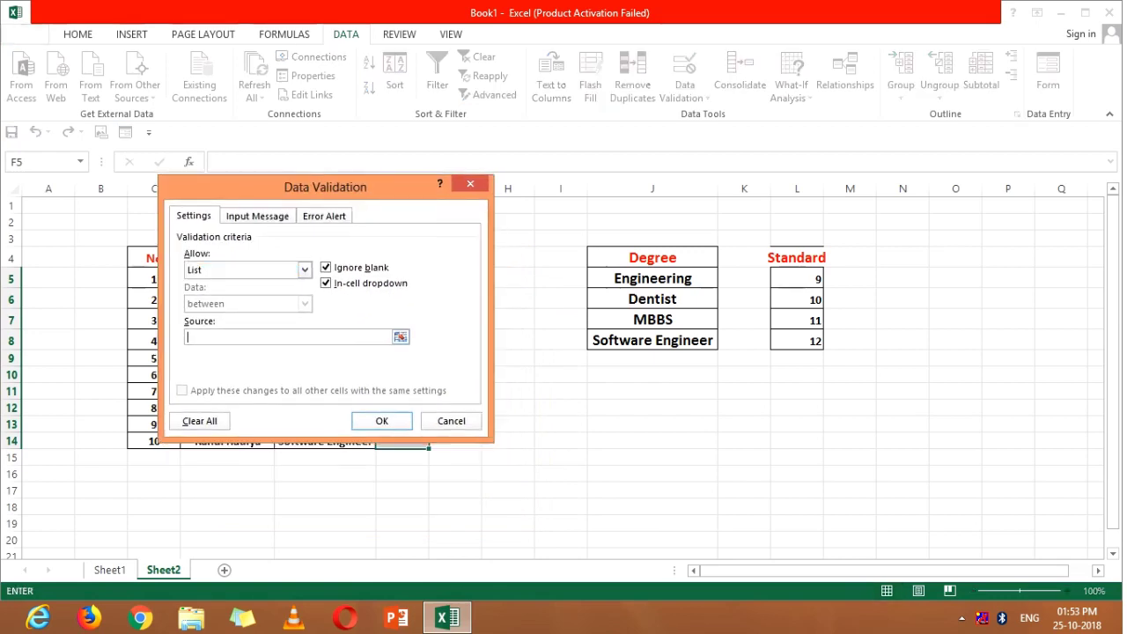
{"action": "left_click_drag", "start_coordinate": [797, 278], "coordinate": [810, 343]}
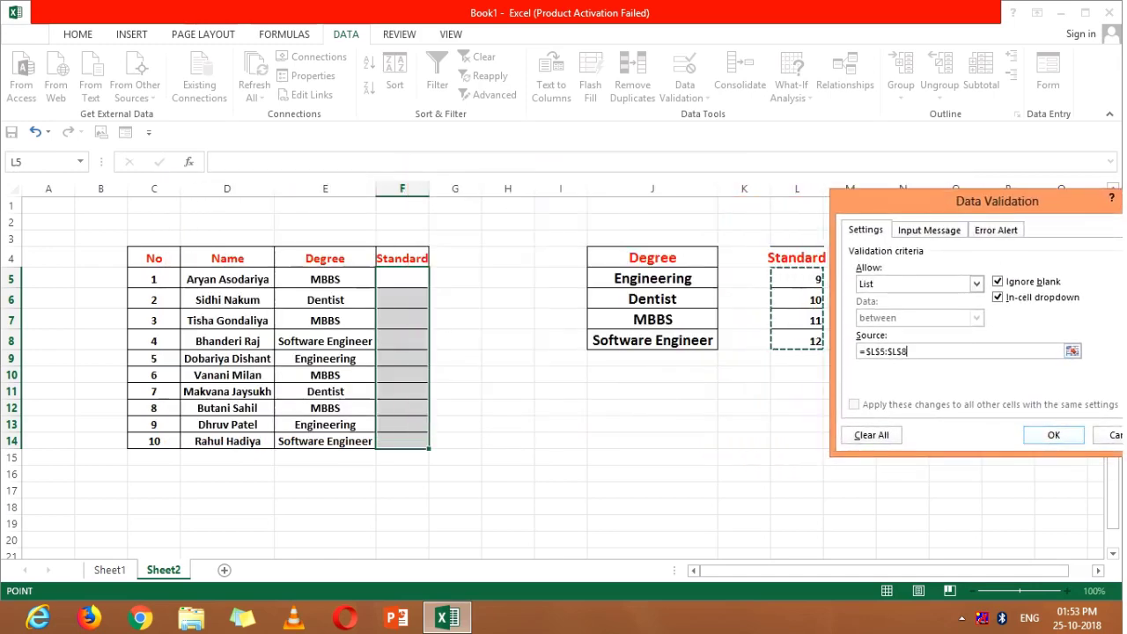
{"action": "key", "text": "Return"}
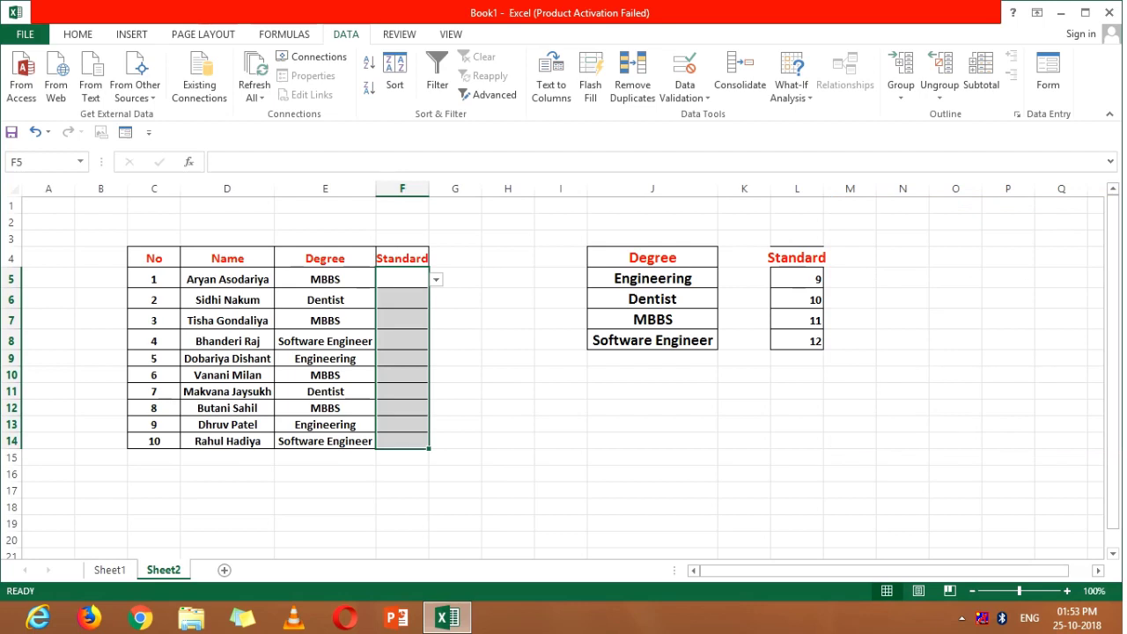
Pick standards from the 9–12 dropdown for the first five students, F5 to F9
{"action": "left_click", "coordinate": [402, 279]}
{"action": "left_click", "coordinate": [436, 279]}
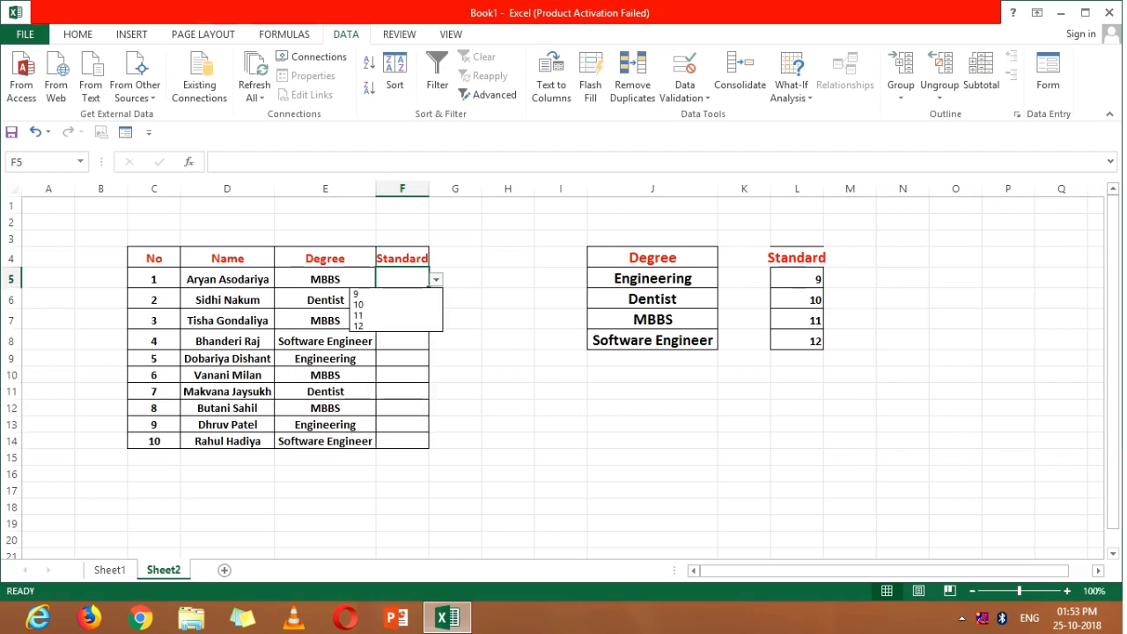
{"action": "key", "text": "Down"}
{"action": "key", "text": "Down"}
{"action": "key", "text": "Down"}
{"action": "key", "text": "Return"}
{"action": "key", "text": "Return"}
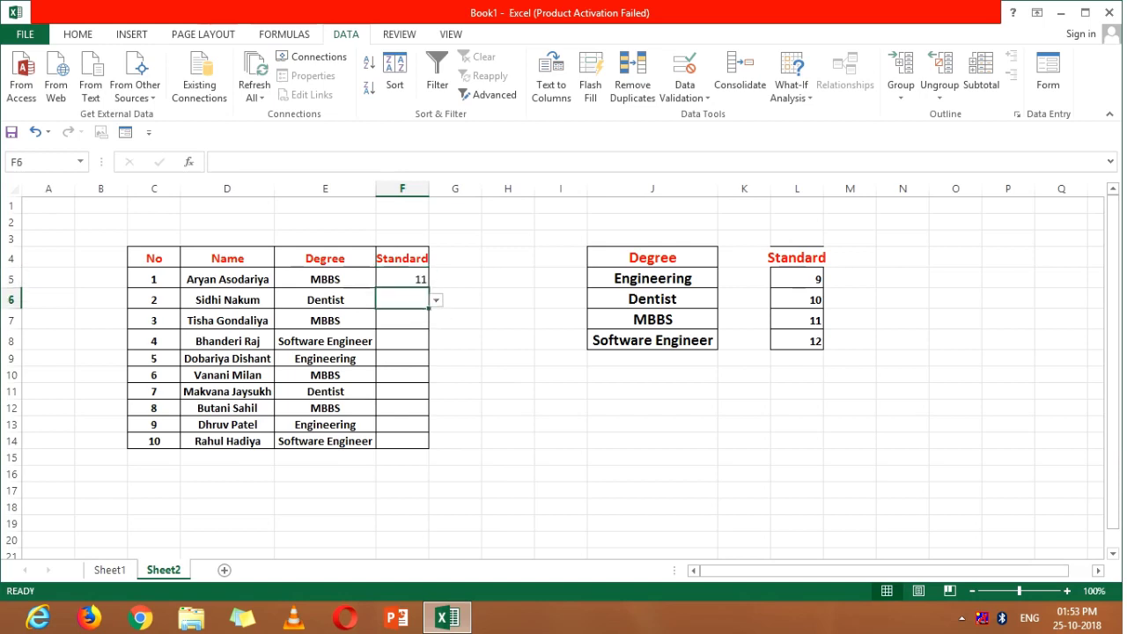
{"action": "key", "text": "alt+Down"}
{"action": "key", "text": "Down"}
{"action": "key", "text": "Down"}
{"action": "key", "text": "Return"}
{"action": "key", "text": "Return"}
{"action": "key", "text": "alt+Down"}
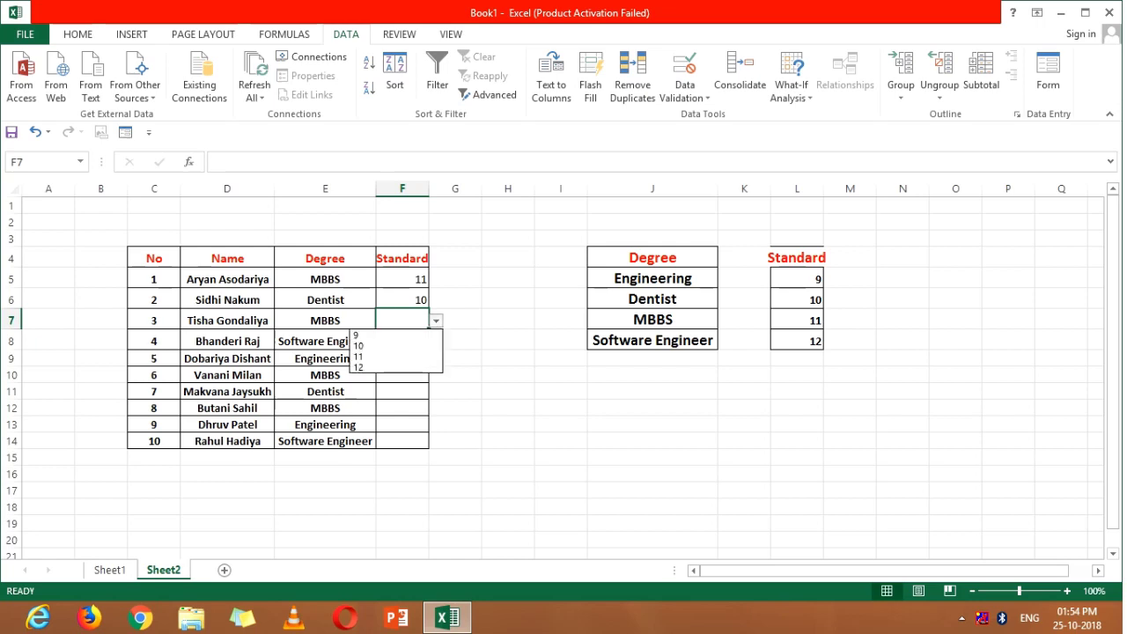
{"action": "key", "text": "Down"}
{"action": "key", "text": "Return"}
{"action": "key", "text": "Return"}
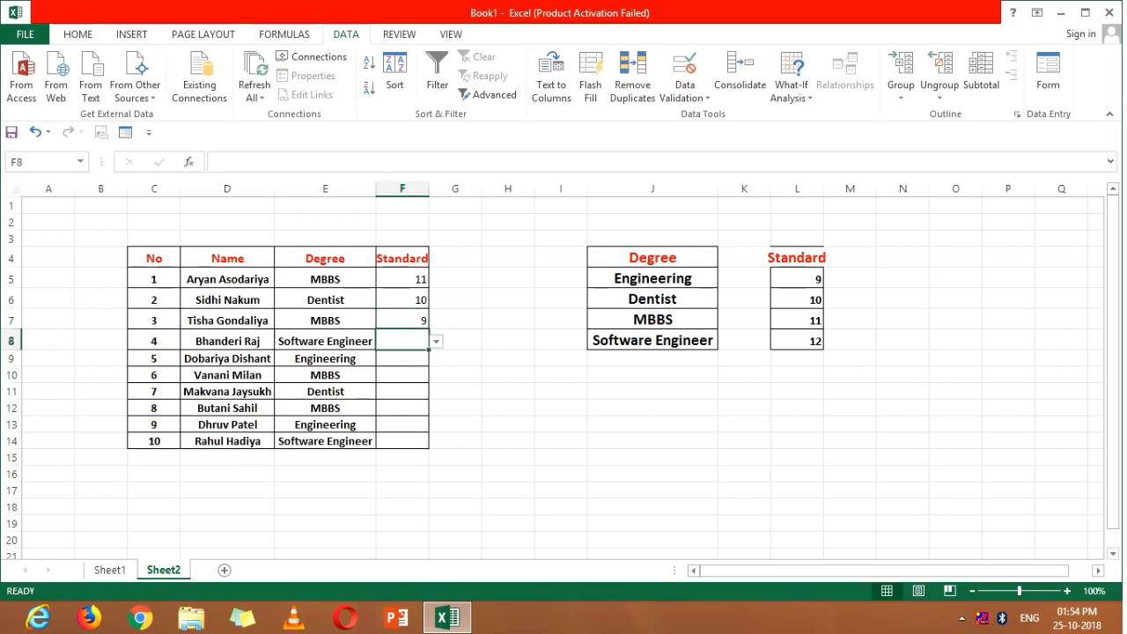
{"action": "key", "text": "alt+Down"}
{"action": "key", "text": "Down"}
{"action": "key", "text": "Down"}
{"action": "key", "text": "Down"}
{"action": "key", "text": "Down"}
{"action": "key", "text": "Return"}
{"action": "key", "text": "Return"}
{"action": "key", "text": "alt+Down"}
{"action": "key", "text": "Down"}
{"action": "key", "text": "Down"}
{"action": "key", "text": "Down"}
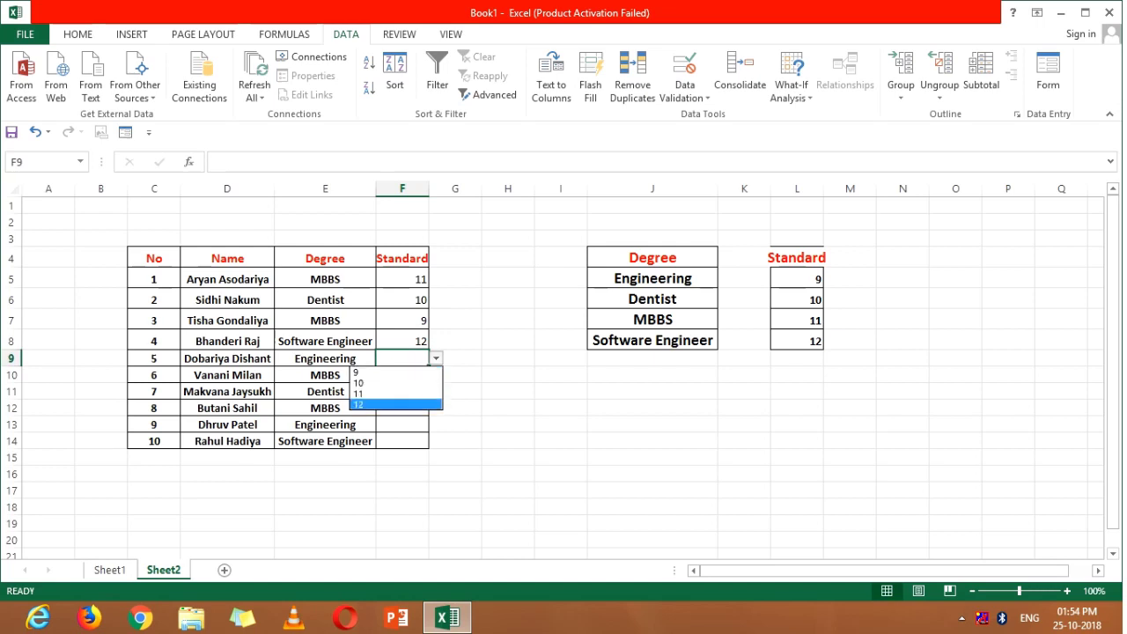
{"action": "key", "text": "Return"}
Pick standards from the dropdown for the remaining students, F10 to F14
{"action": "key", "text": "Return"}
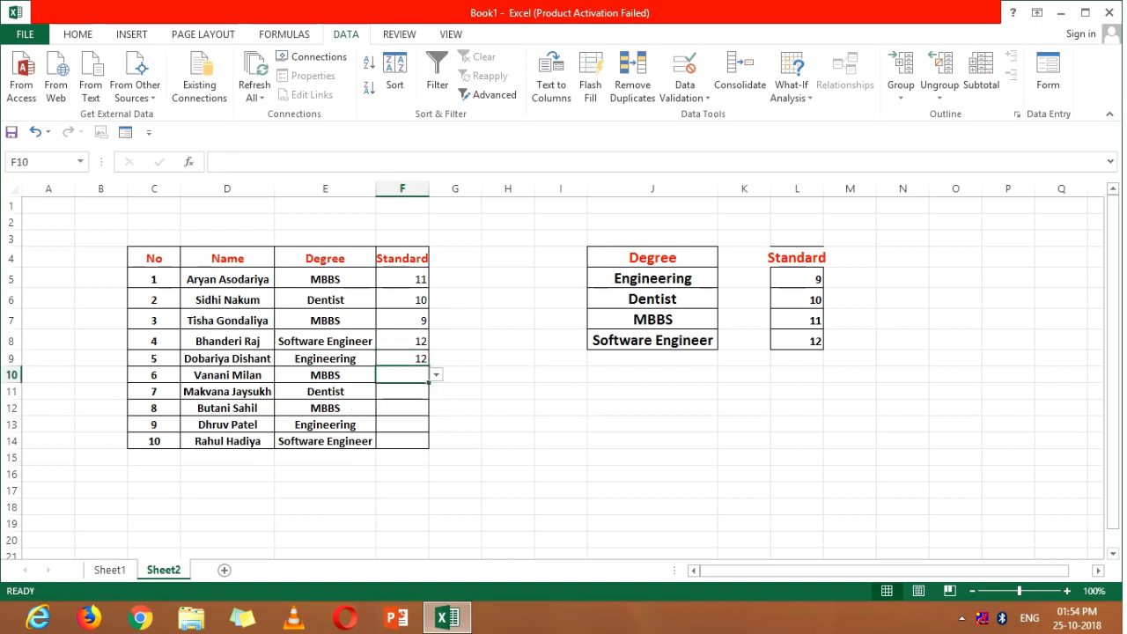
{"action": "key", "text": "alt+Down"}
{"action": "key", "text": "Down"}
{"action": "key", "text": "Down"}
{"action": "key", "text": "Down"}
{"action": "key", "text": "Return"}
{"action": "key", "text": "Return"}
{"action": "key", "text": "alt+Down"}
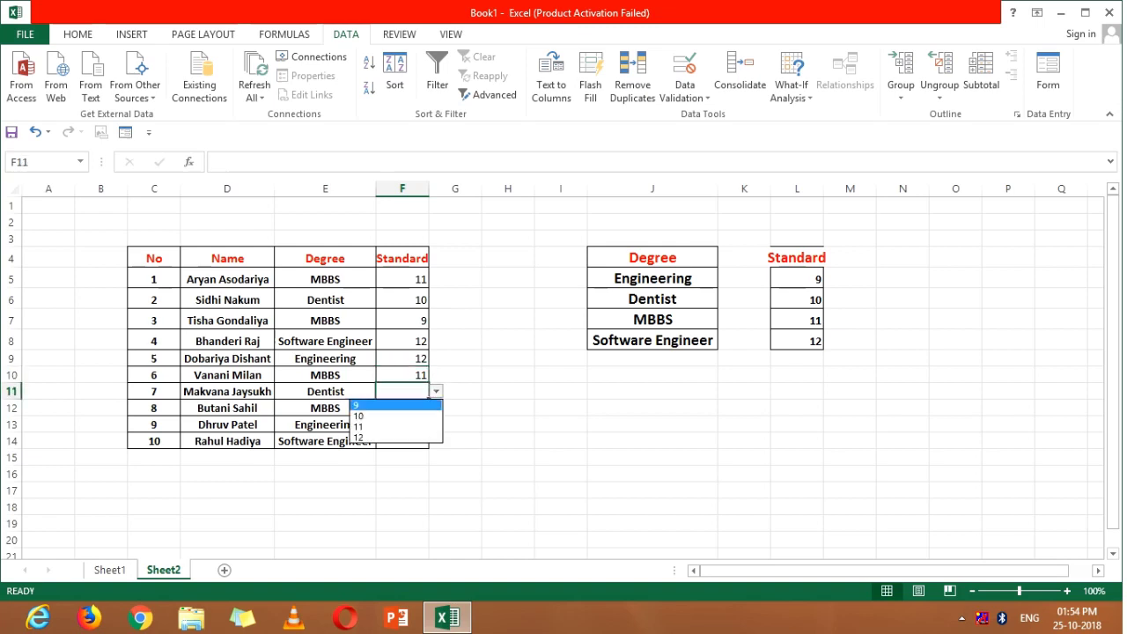
{"action": "key", "text": "Down"}
{"action": "key", "text": "Return"}
{"action": "key", "text": "Return"}
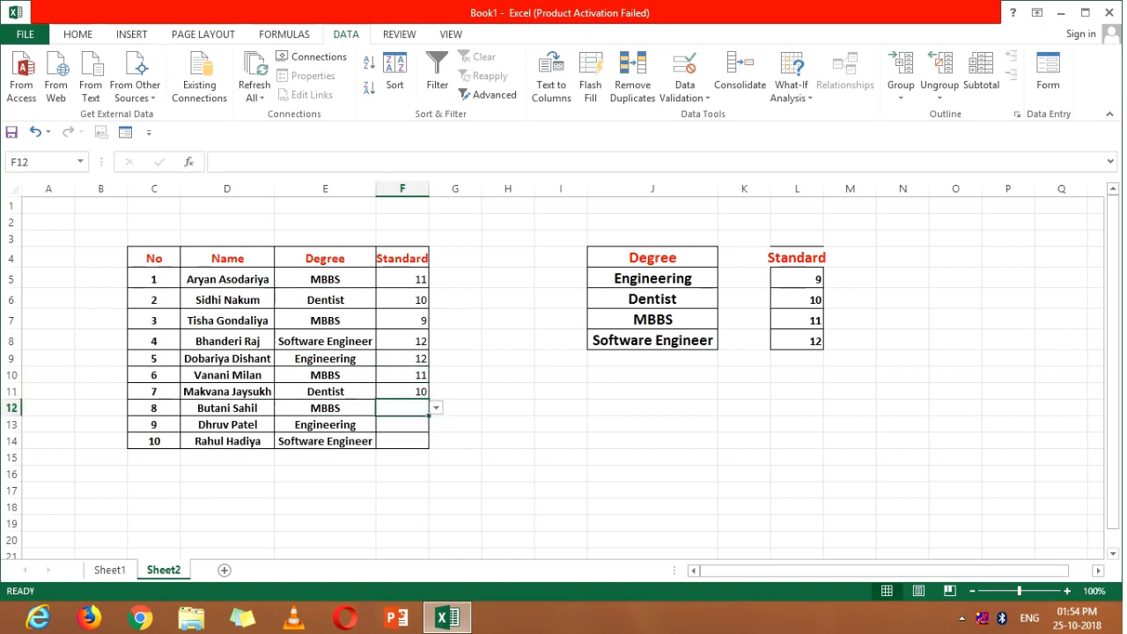
{"action": "key", "text": "alt+Down"}
{"action": "key", "text": "Down"}
{"action": "key", "text": "Down"}
{"action": "key", "text": "Return"}
{"action": "key", "text": "Return"}
{"action": "key", "text": "alt+Down"}
{"action": "key", "text": "Down"}
{"action": "key", "text": "Down"}
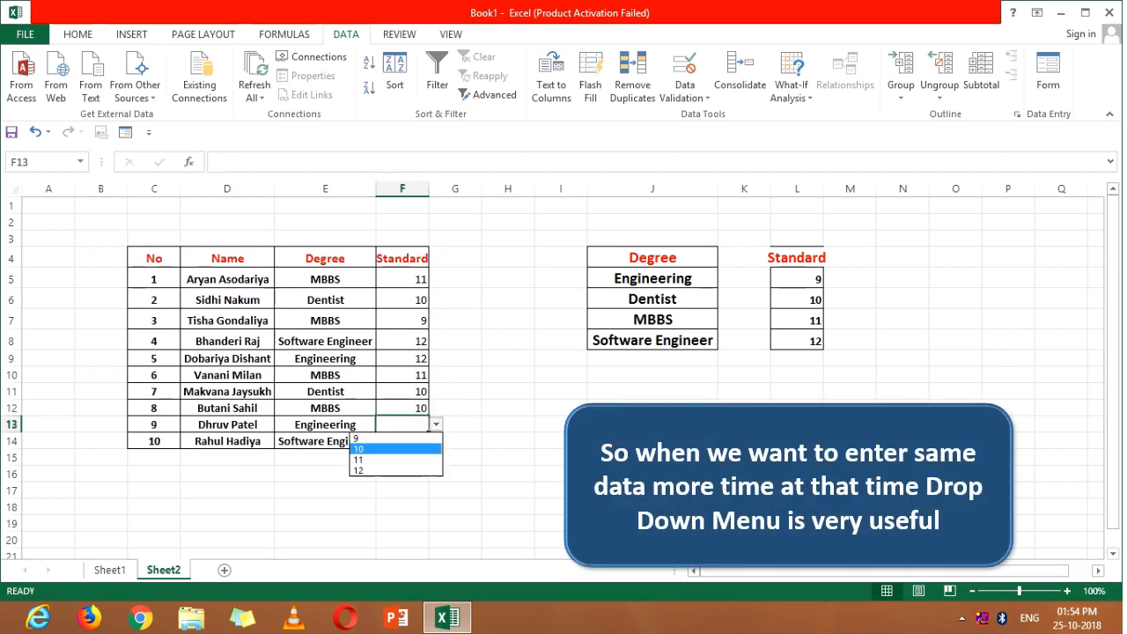
{"action": "key", "text": "Return"}
{"action": "key", "text": "Return"}
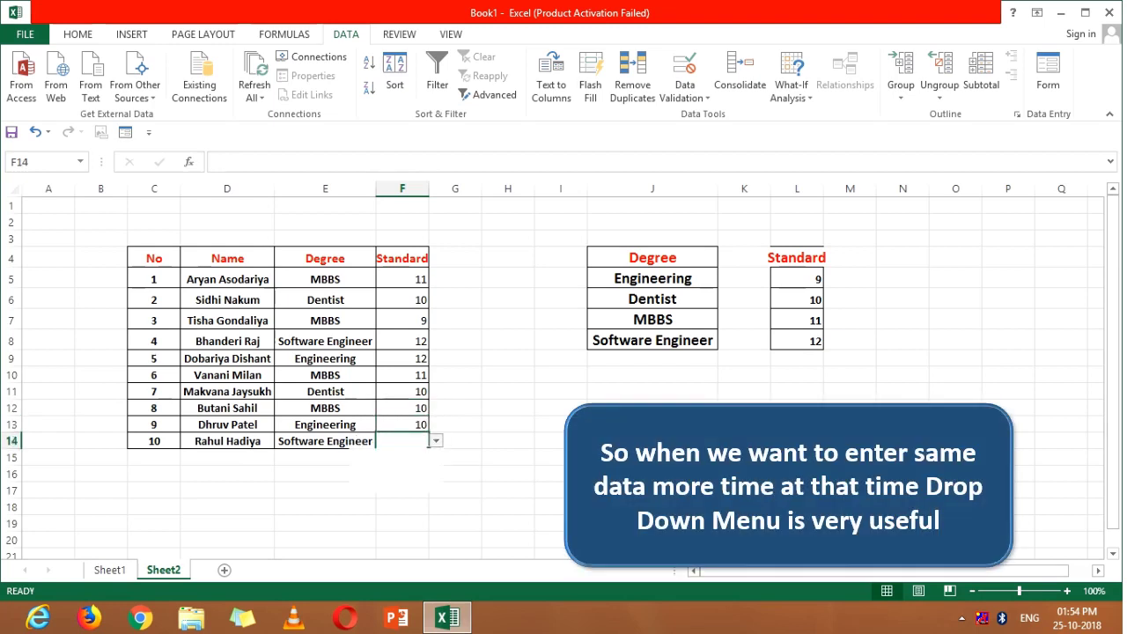
{"action": "key", "text": "alt+Down"}
{"action": "key", "text": "Down"}
{"action": "key", "text": "Down"}
{"action": "key", "text": "Down"}
{"action": "key", "text": "Return"}
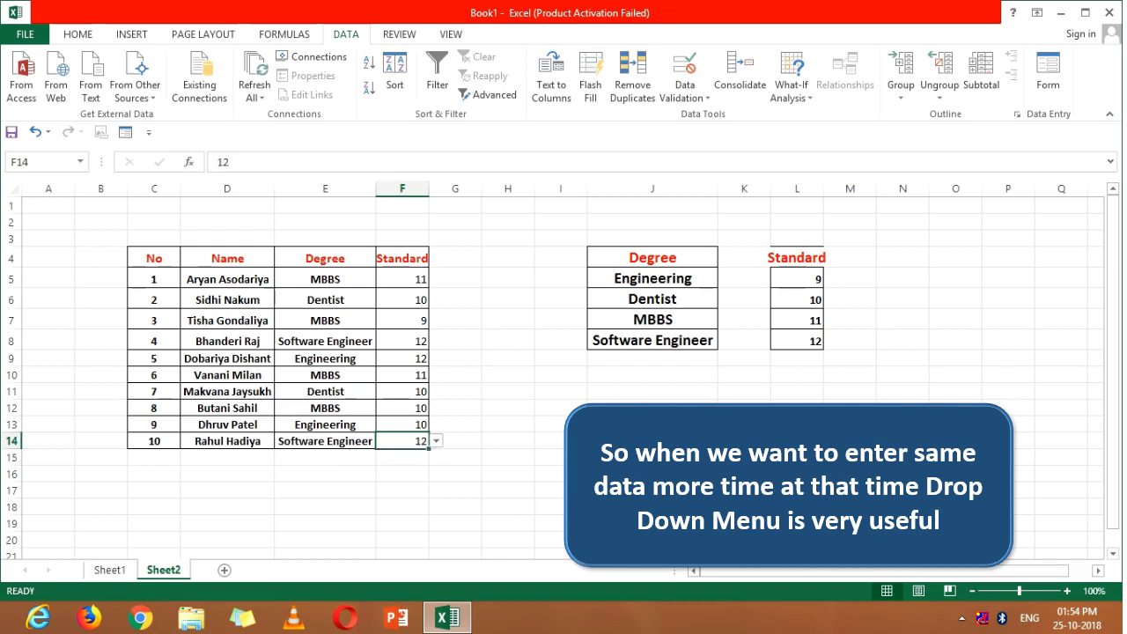